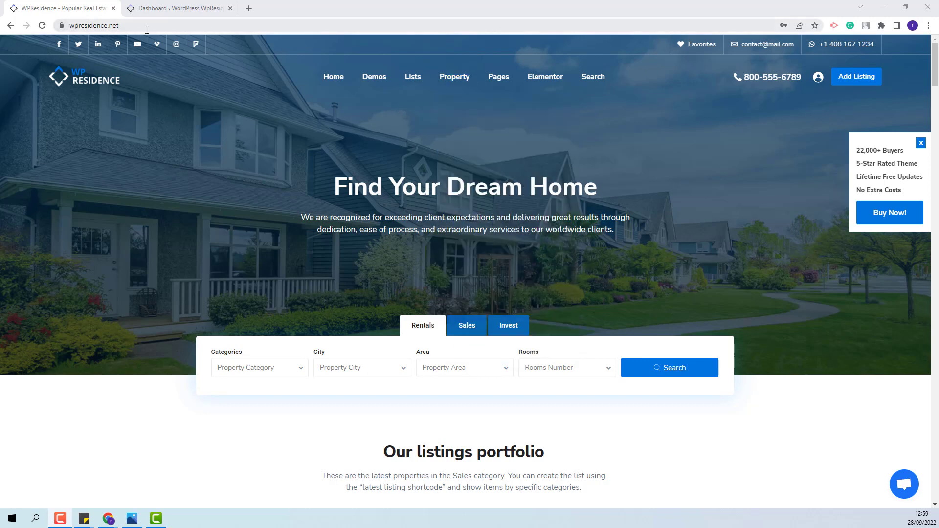
Open the v4 editable property page example, scroll through its layout, then go to the dashboard.
{"action": "mouse_move", "coordinate": [454, 77]}
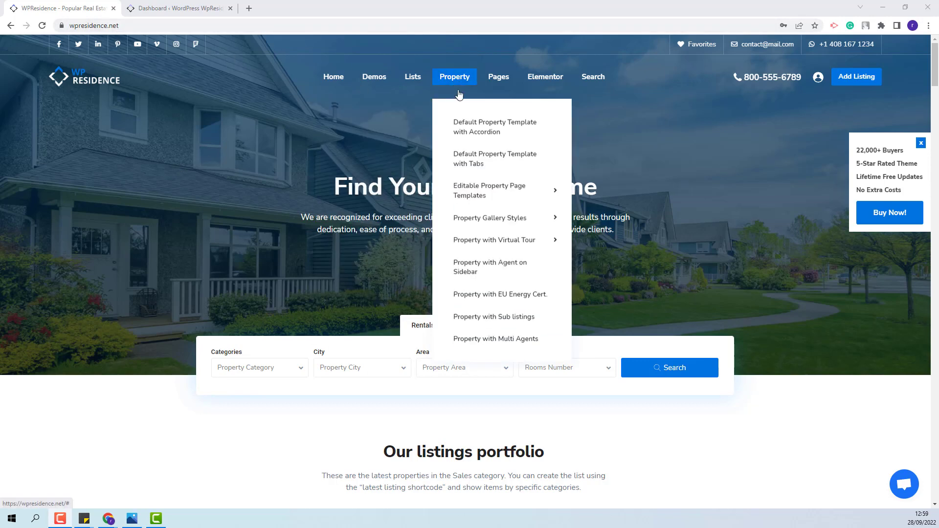
{"action": "mouse_move", "coordinate": [503, 241]}
{"action": "left_click", "coordinate": [510, 190]}
{"action": "scroll", "coordinate": [510, 195], "scroll_direction": "down", "scroll_amount": 6}
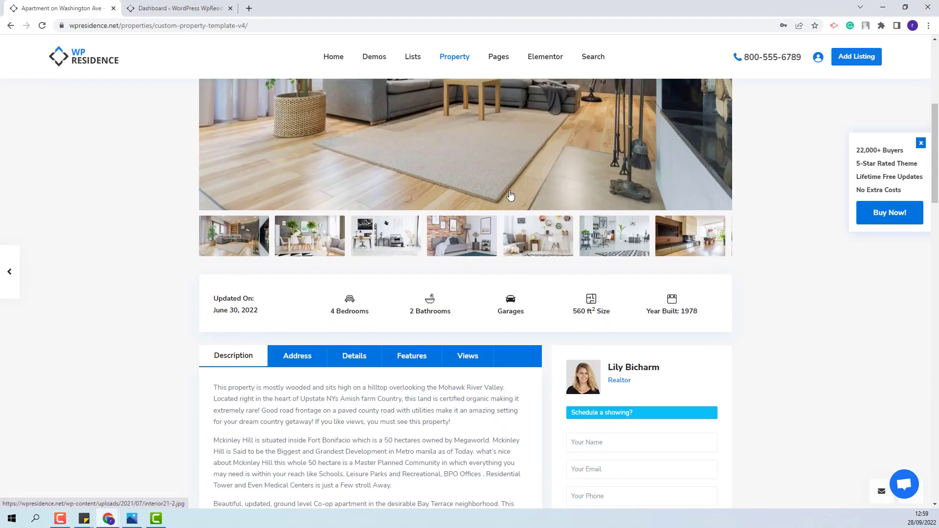
{"action": "scroll", "coordinate": [511, 194], "scroll_direction": "down", "scroll_amount": 9}
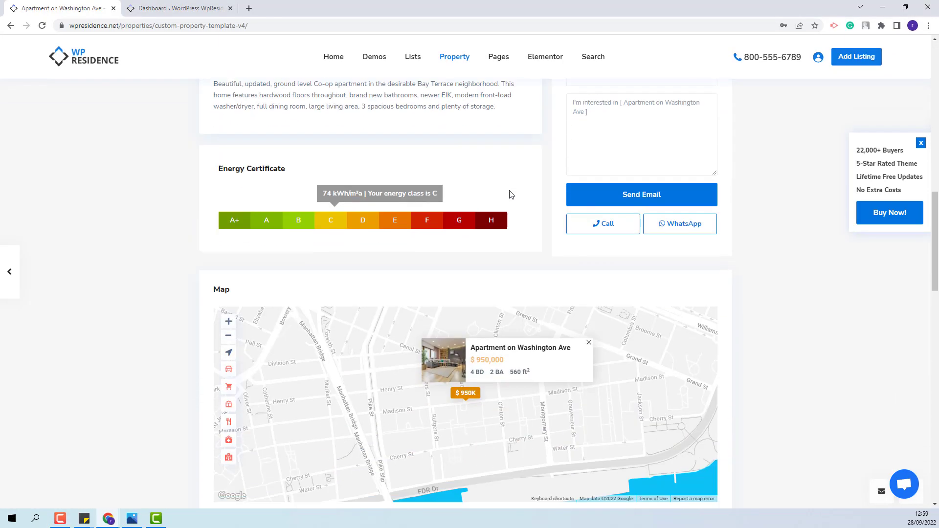
{"action": "scroll", "coordinate": [509, 194], "scroll_direction": "down", "scroll_amount": 15}
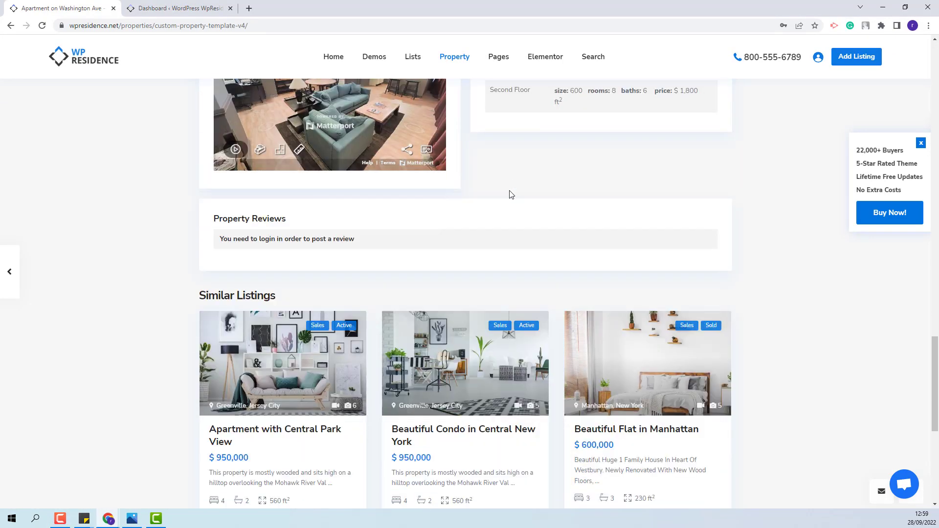
{"action": "scroll", "coordinate": [509, 190], "scroll_direction": "down", "scroll_amount": 3}
{"action": "key", "text": "ctrl+Tab"}
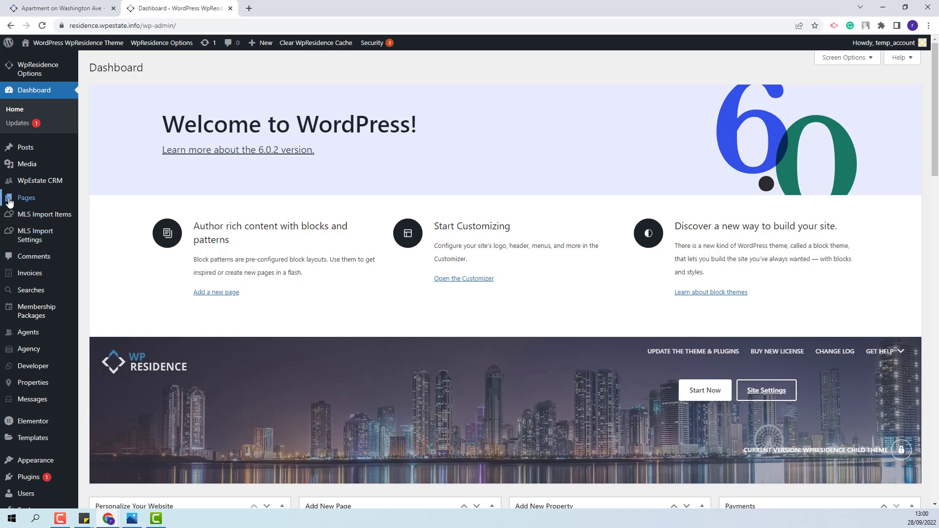
Create a new page titled 'Custom template v4' using the Property page template.
{"action": "mouse_move", "coordinate": [29, 198]}
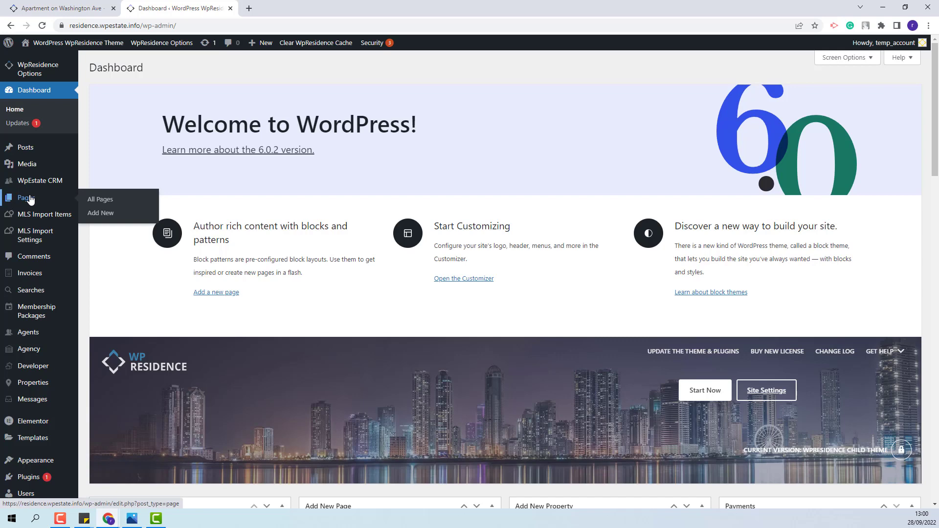
{"action": "left_click", "coordinate": [103, 214]}
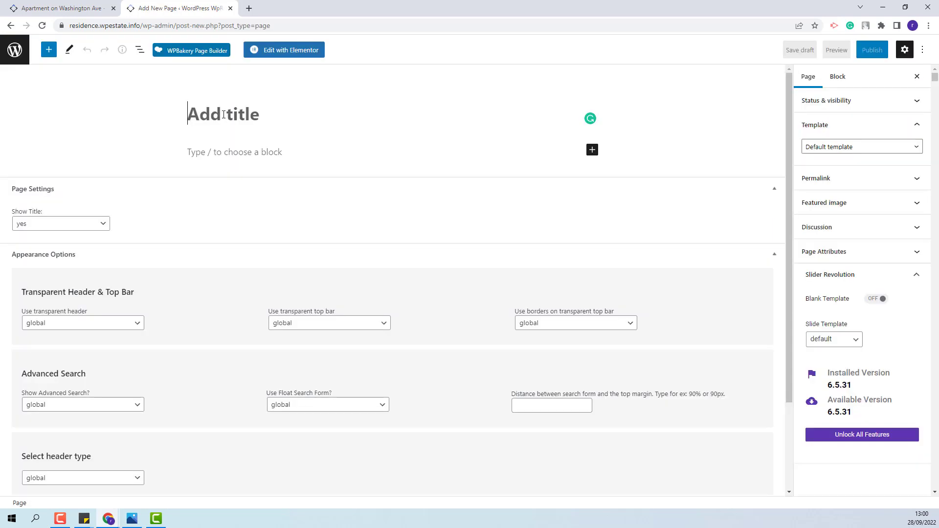
{"action": "type", "text": "Custom template v4"}
{"action": "left_click", "coordinate": [853, 148]}
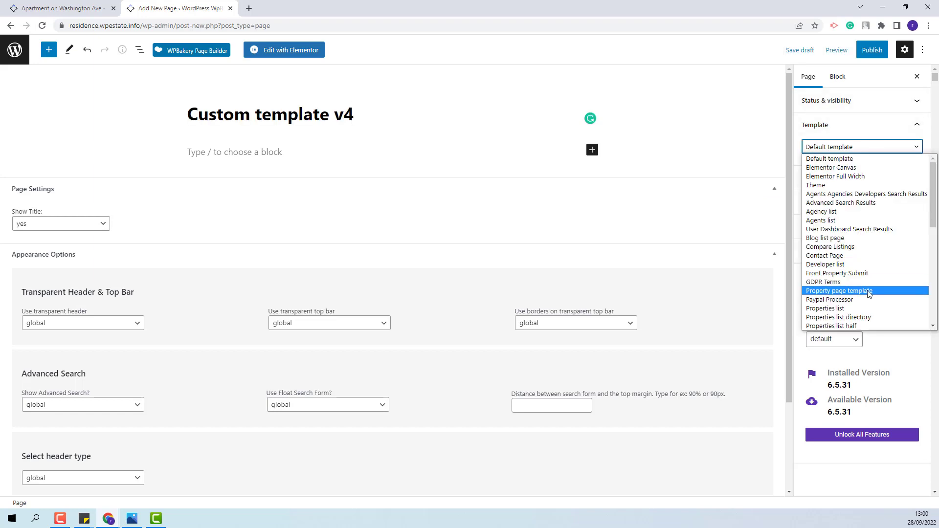
{"action": "left_click", "coordinate": [868, 292]}
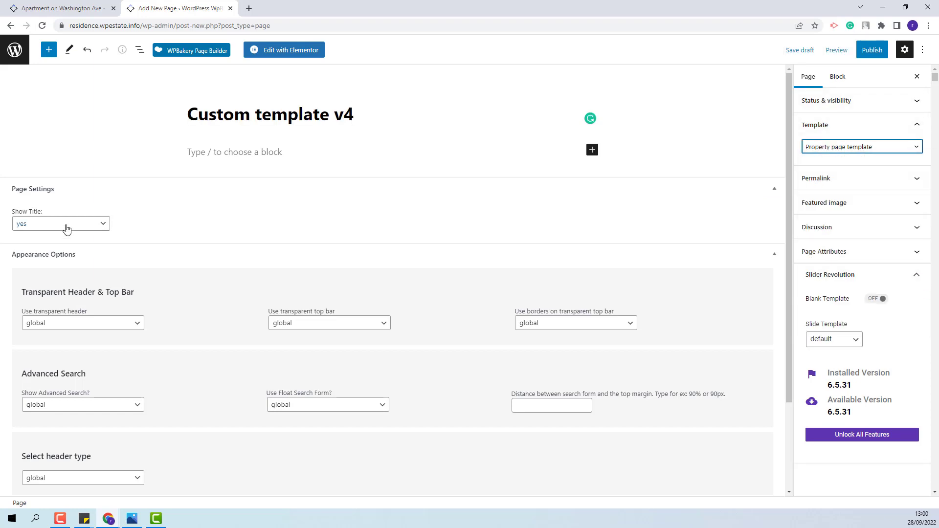
Set Show Title and Advanced Search to no, and header type and sidebar to none.
{"action": "left_click", "coordinate": [65, 226]}
{"action": "left_click", "coordinate": [59, 248]}
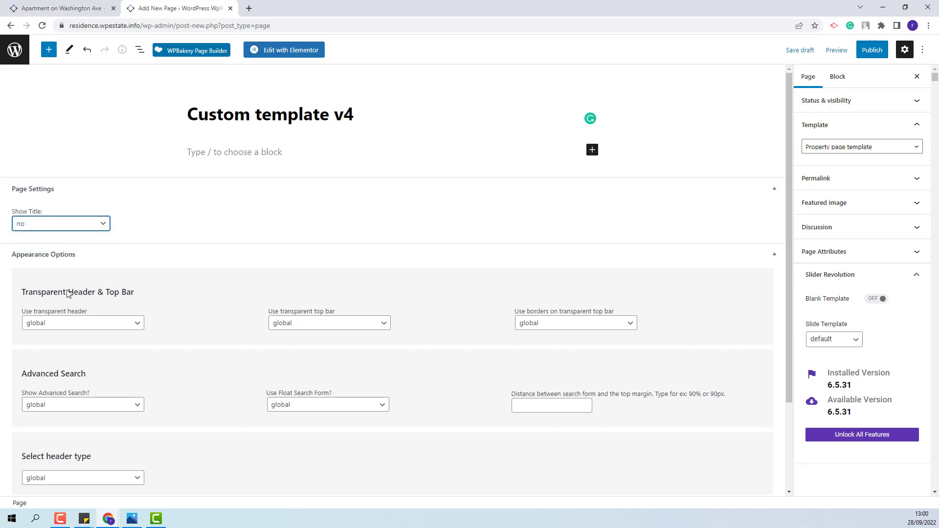
{"action": "left_click", "coordinate": [85, 405]}
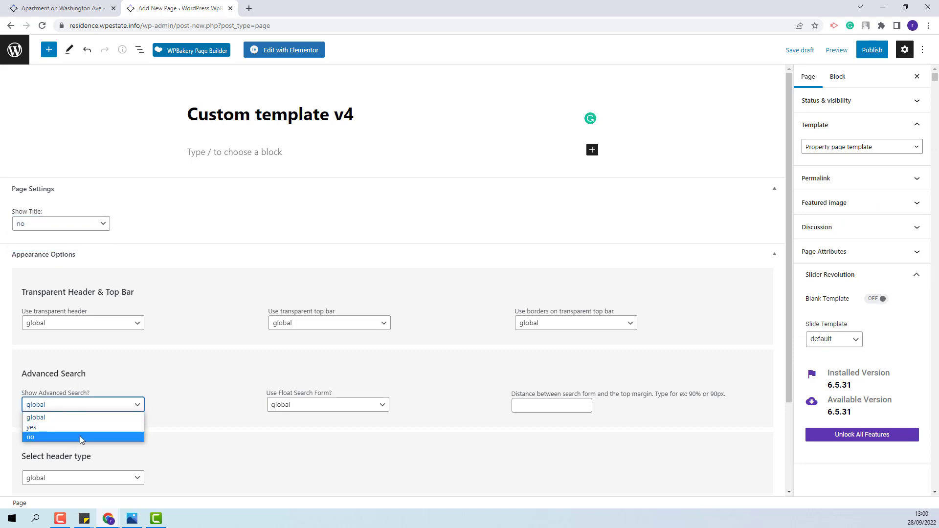
{"action": "left_click", "coordinate": [81, 428]}
{"action": "left_click", "coordinate": [80, 478]}
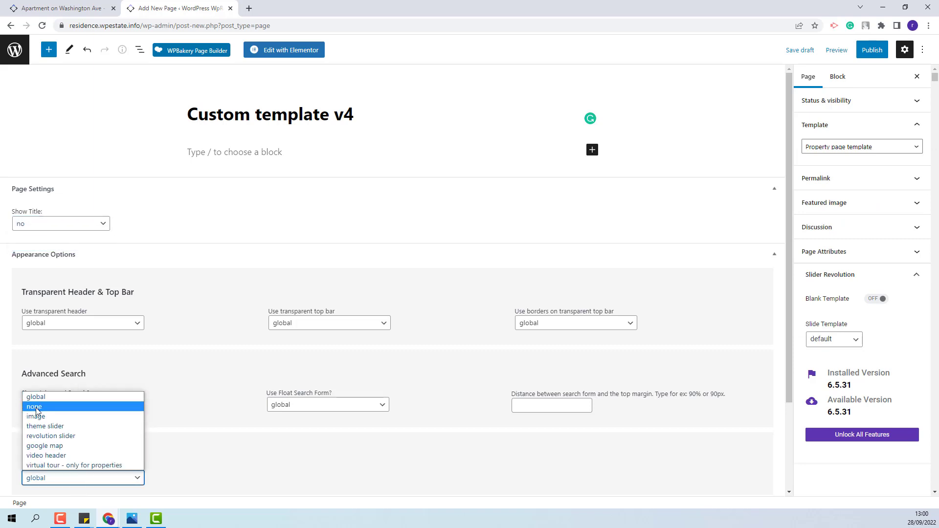
{"action": "left_click", "coordinate": [43, 408]}
{"action": "scroll", "coordinate": [198, 351], "scroll_direction": "down", "scroll_amount": 2}
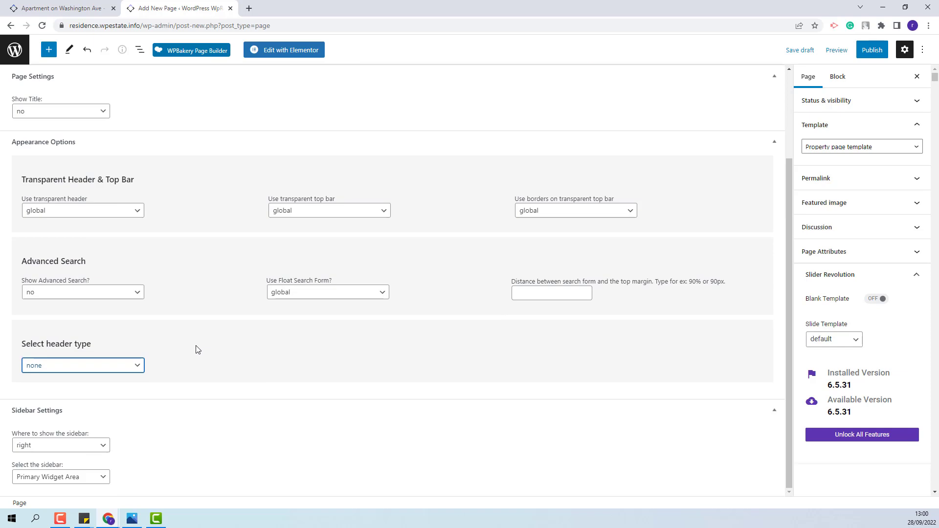
{"action": "left_click", "coordinate": [52, 446]}
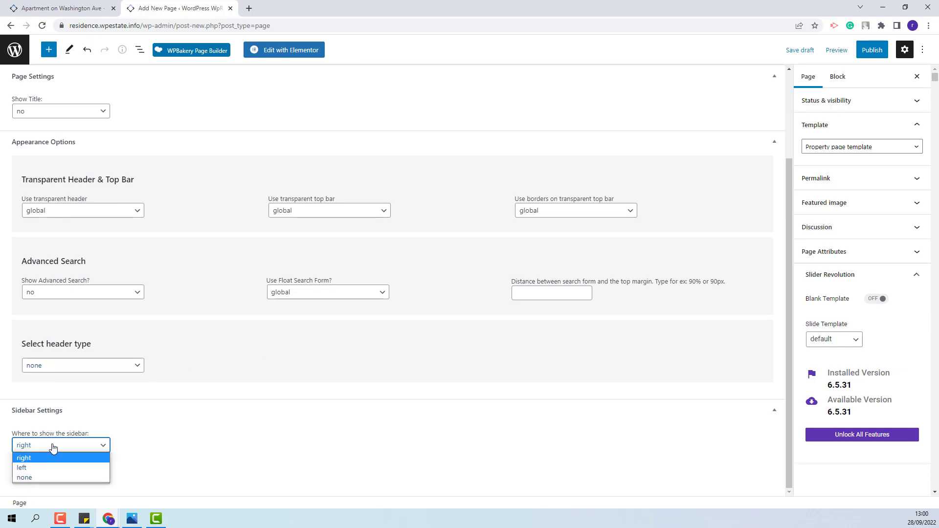
{"action": "left_click", "coordinate": [42, 478]}
Publish the page and open it in Elementor.
{"action": "left_click", "coordinate": [869, 51]}
{"action": "left_click", "coordinate": [864, 53]}
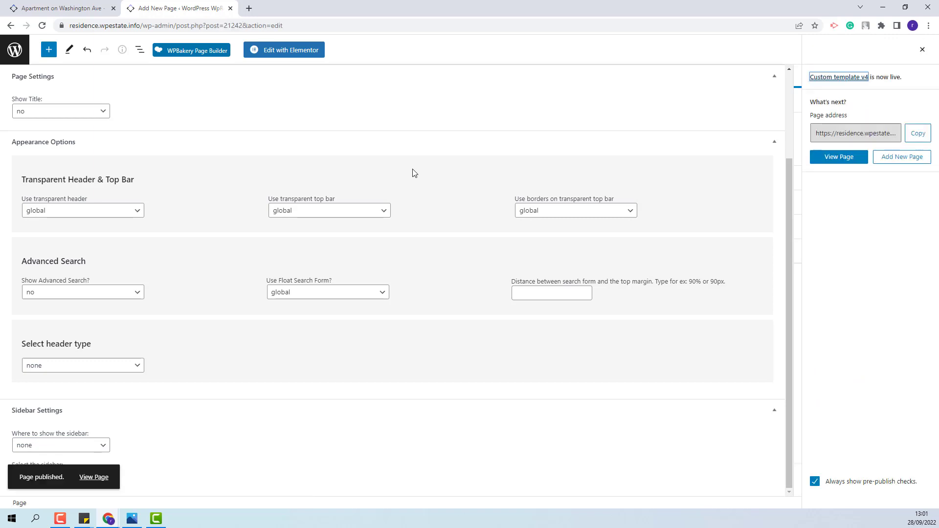
{"action": "left_click", "coordinate": [287, 52]}
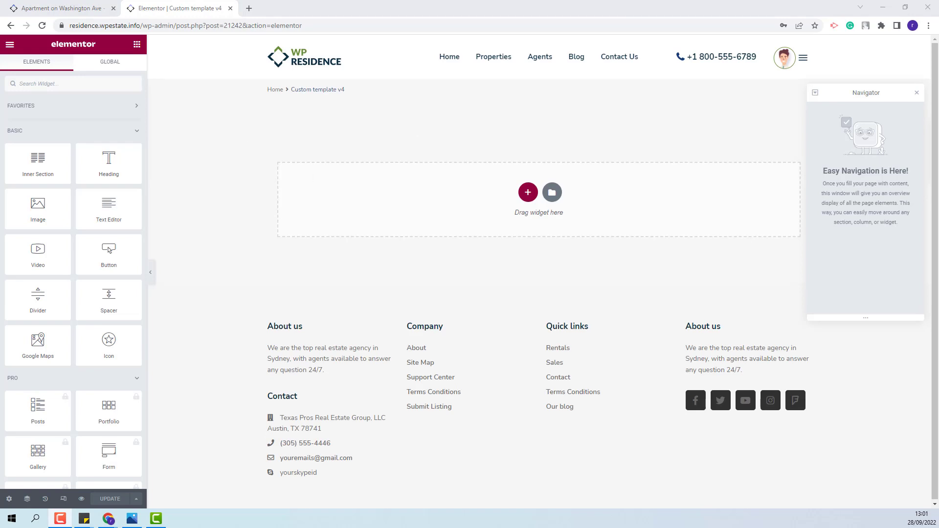
Search the Elementor widgets for 'header' to find the Property Header Section.
{"action": "left_click", "coordinate": [27, 499]}
{"action": "left_click", "coordinate": [27, 499]}
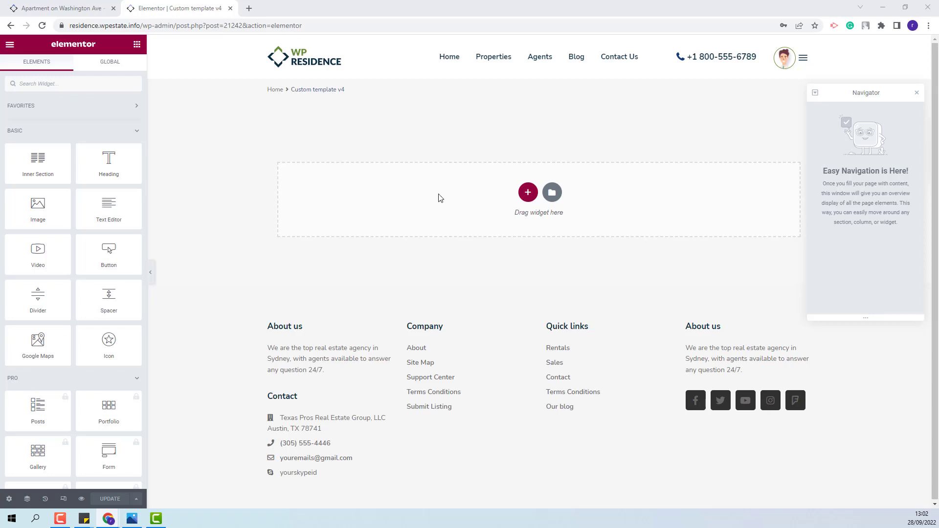
{"action": "left_click", "coordinate": [51, 87]}
{"action": "type", "text": "header"}
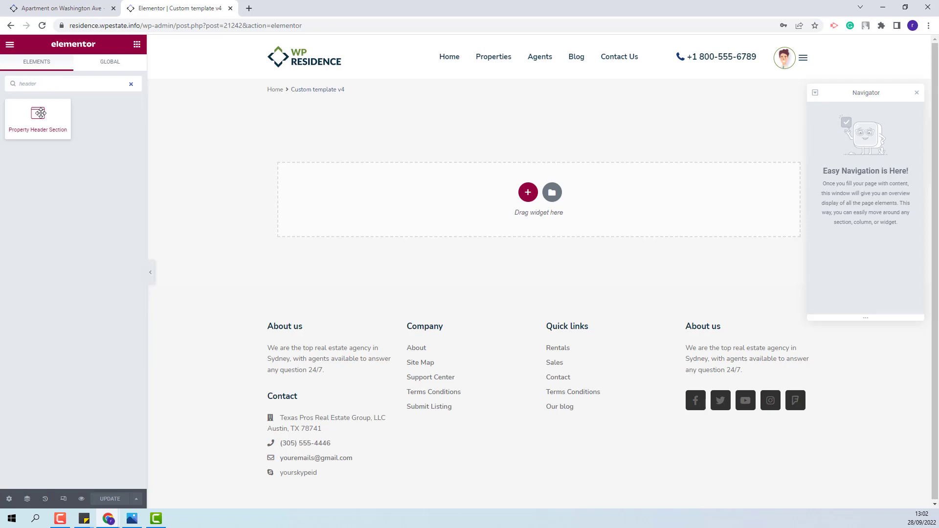
Drop the Property Header Section widget onto the page and open its section's advanced settings.
{"action": "left_click_drag", "start_coordinate": [40, 113], "coordinate": [524, 208]}
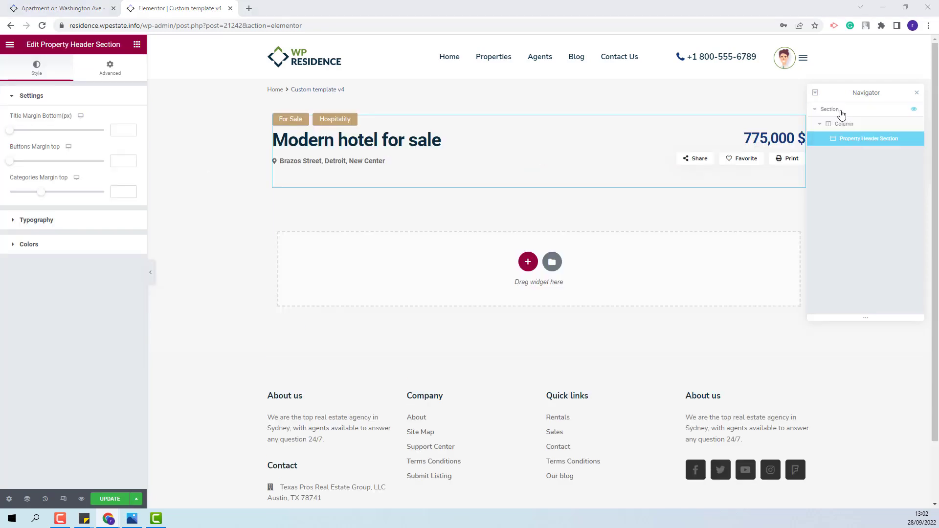
{"action": "left_click", "coordinate": [832, 109]}
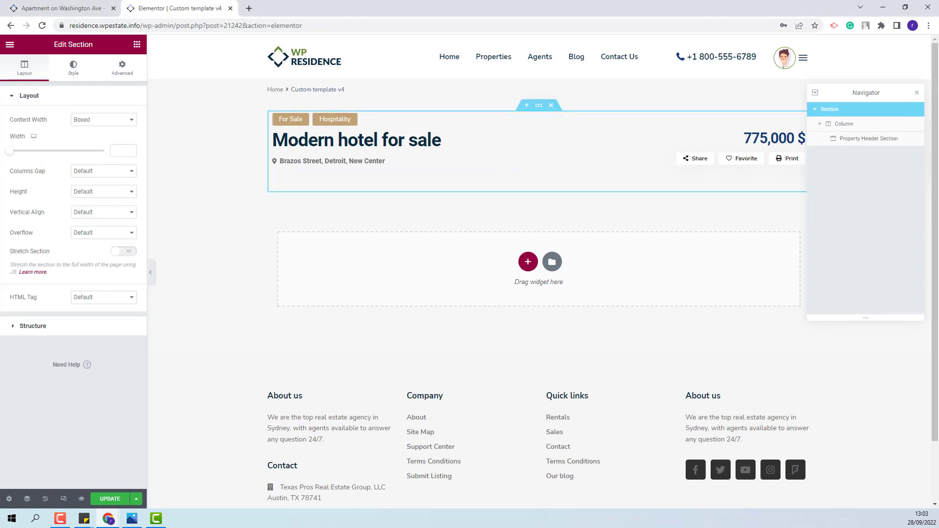
{"action": "left_click", "coordinate": [75, 68]}
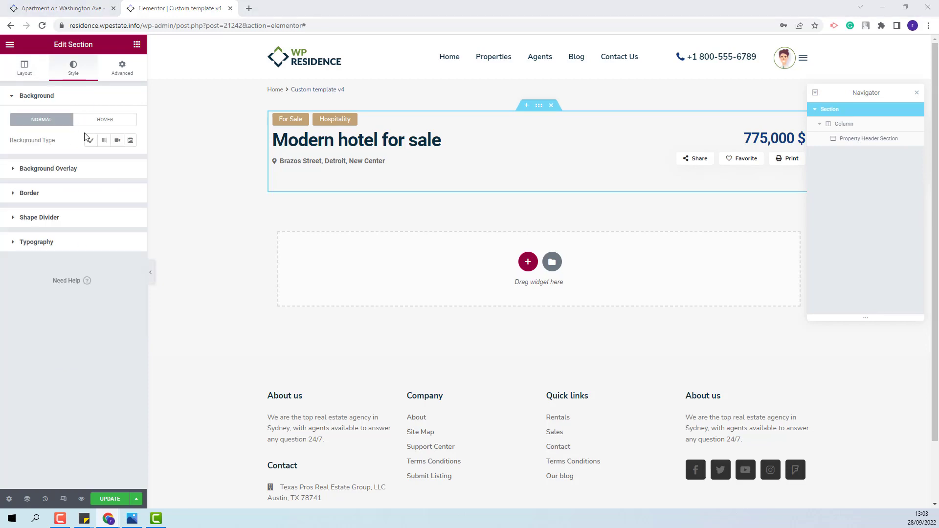
{"action": "left_click", "coordinate": [130, 71]}
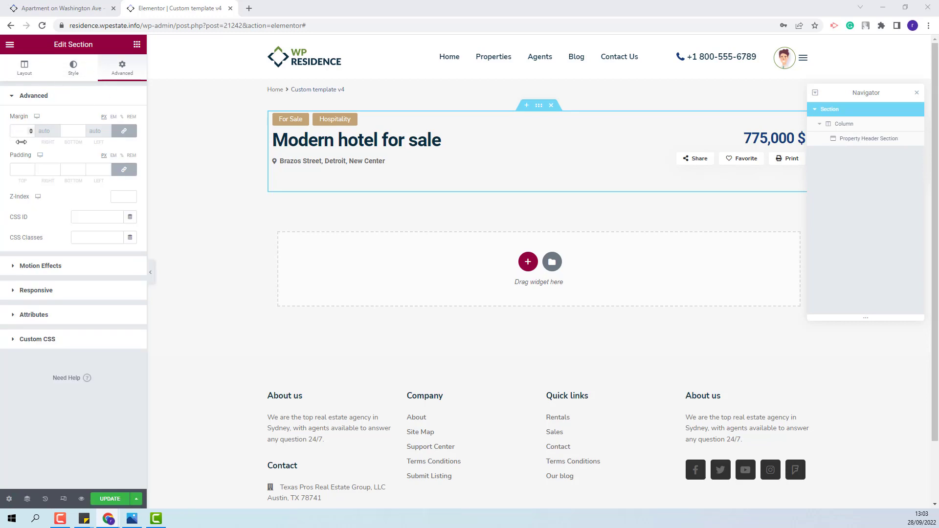
Unlink the section's margin and padding, giving 20 px top margin and 10 px side padding.
{"action": "left_click", "coordinate": [125, 132]}
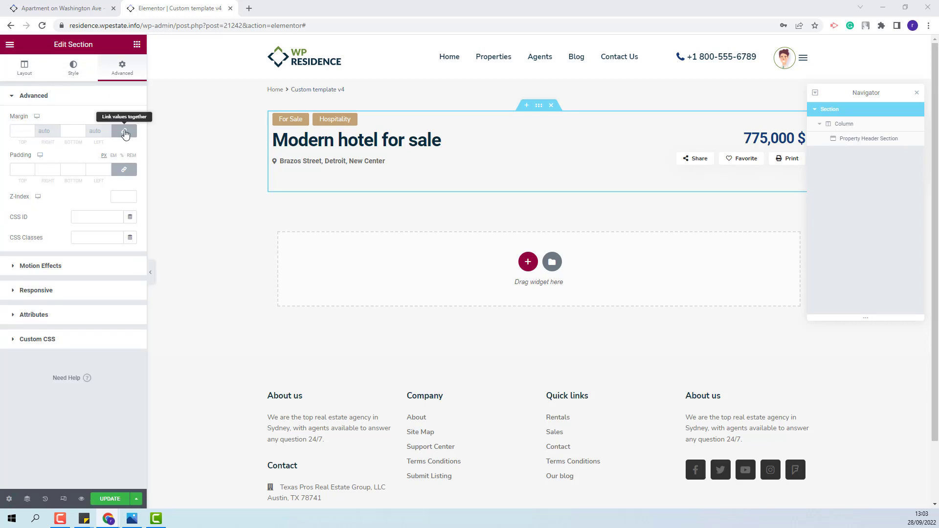
{"action": "left_click", "coordinate": [125, 169]}
{"action": "double_click", "coordinate": [47, 169]}
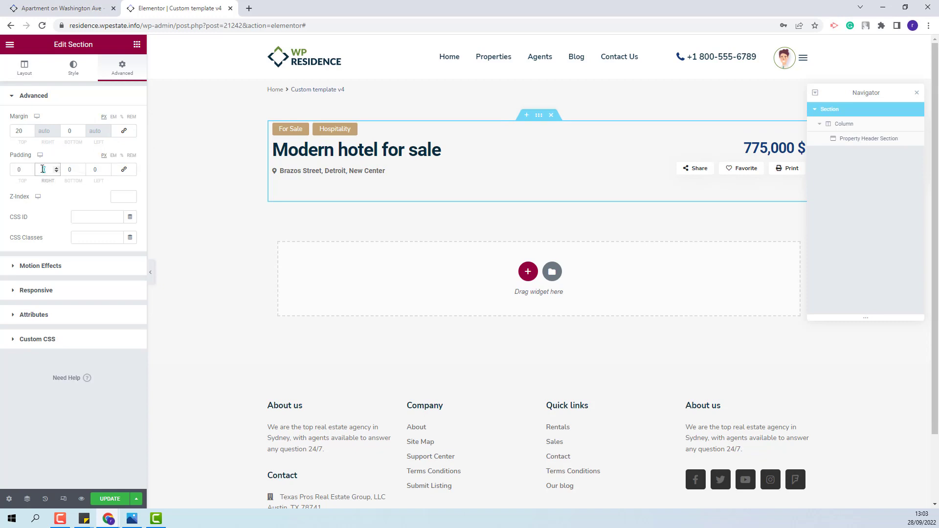
{"action": "type", "text": "10"}
{"action": "key", "text": "Tab"}
{"action": "key", "text": "Tab"}
{"action": "type", "text": "10"}
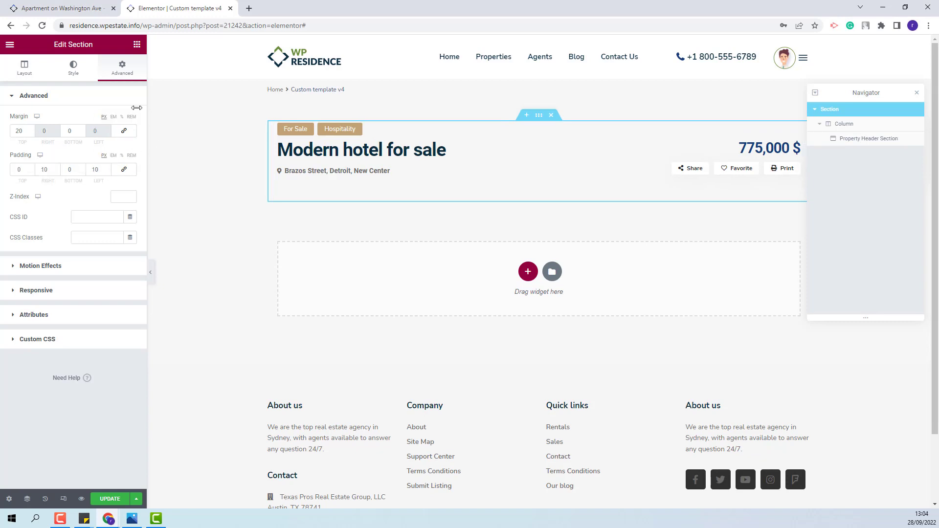
{"action": "left_click", "coordinate": [865, 141]}
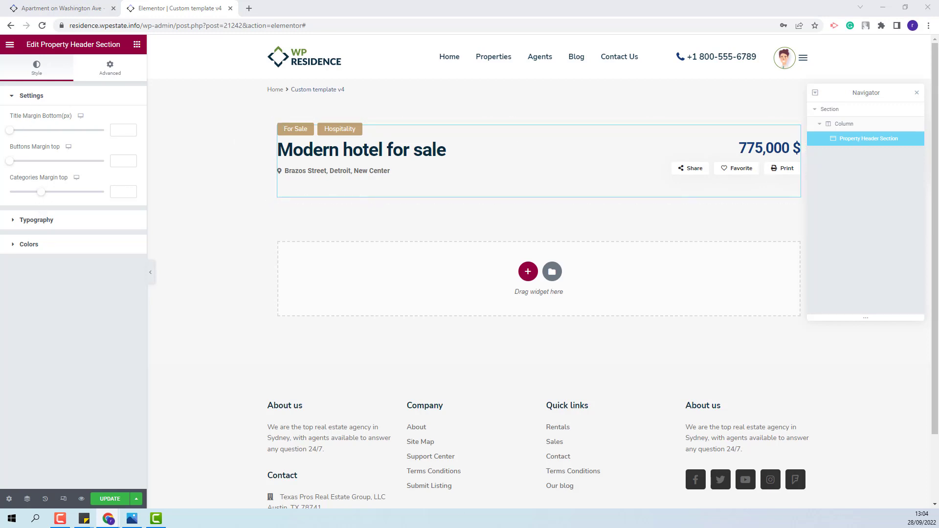
Set the property title typography to Nunito Sans with a heavier weight.
{"action": "left_click", "coordinate": [65, 221]}
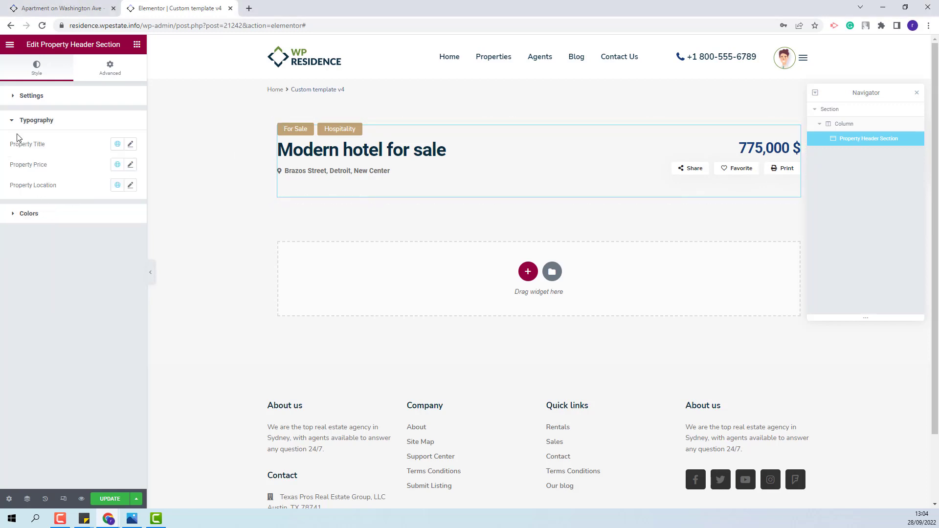
{"action": "left_click", "coordinate": [131, 145]}
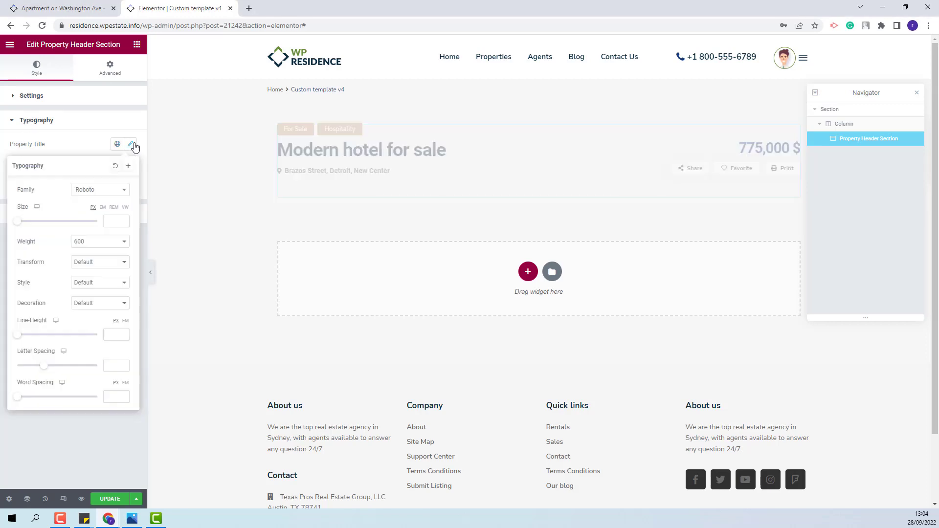
{"action": "left_click", "coordinate": [95, 190]}
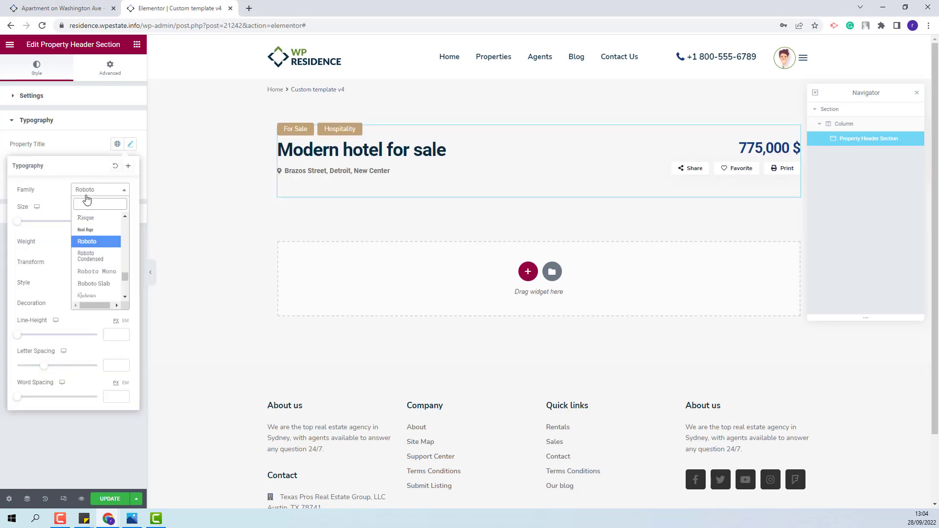
{"action": "left_click", "coordinate": [90, 243]}
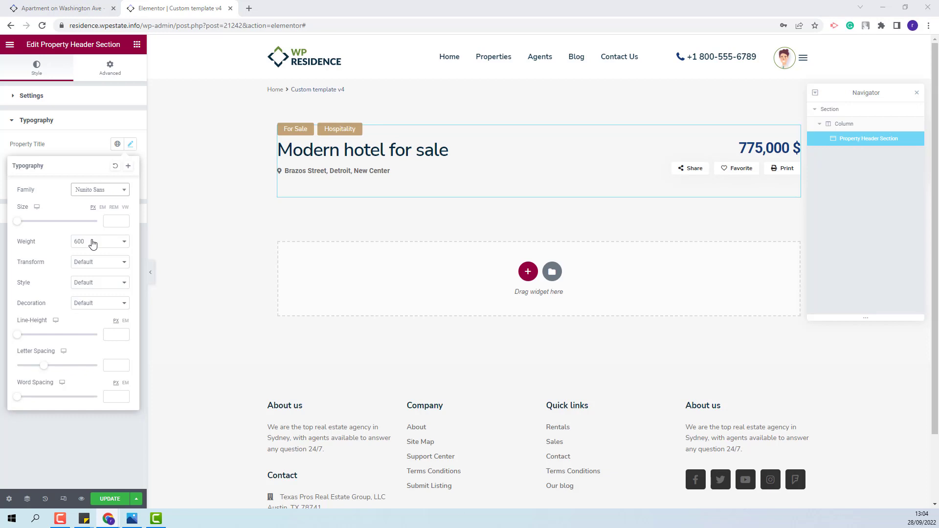
{"action": "left_click", "coordinate": [93, 242]}
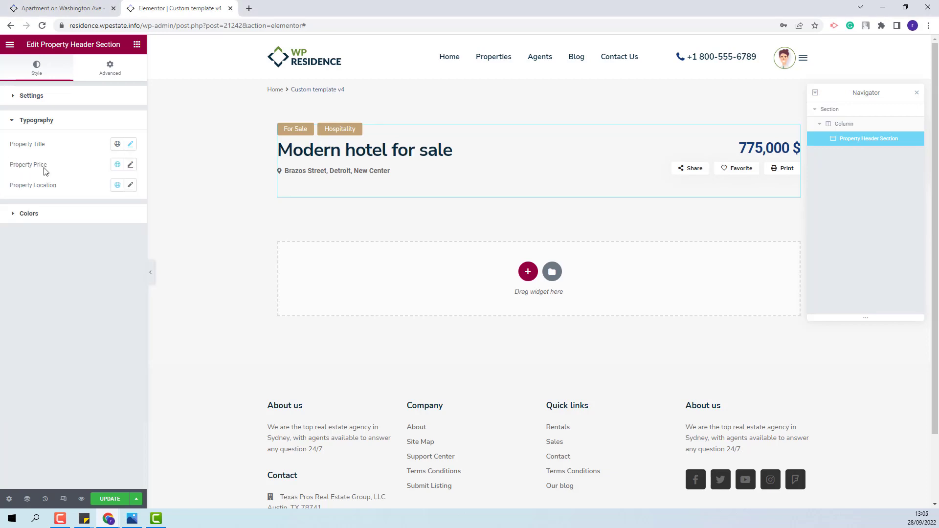
{"action": "left_click", "coordinate": [93, 297]}
Set the property price weight to 700 and the location weight to Normal, then check colours.
{"action": "left_click", "coordinate": [130, 165]}
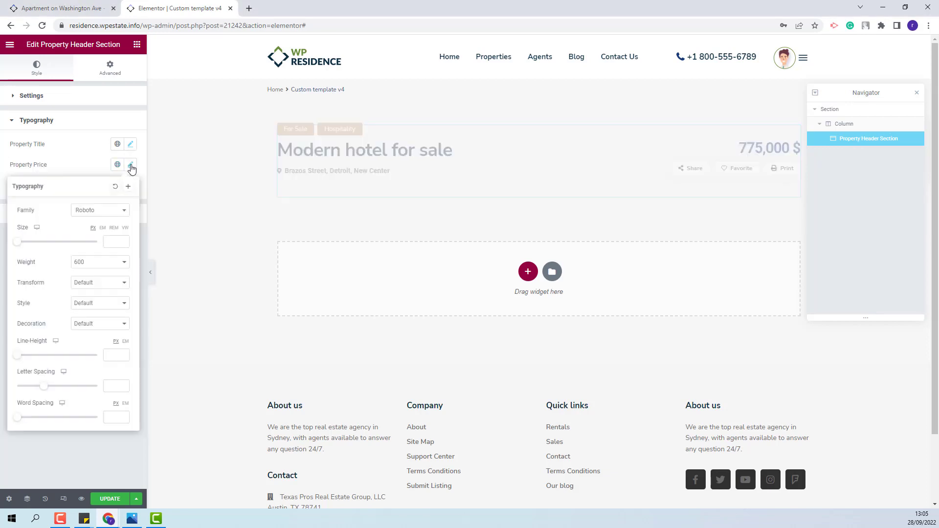
{"action": "left_click", "coordinate": [81, 262]}
{"action": "left_click", "coordinate": [79, 318]}
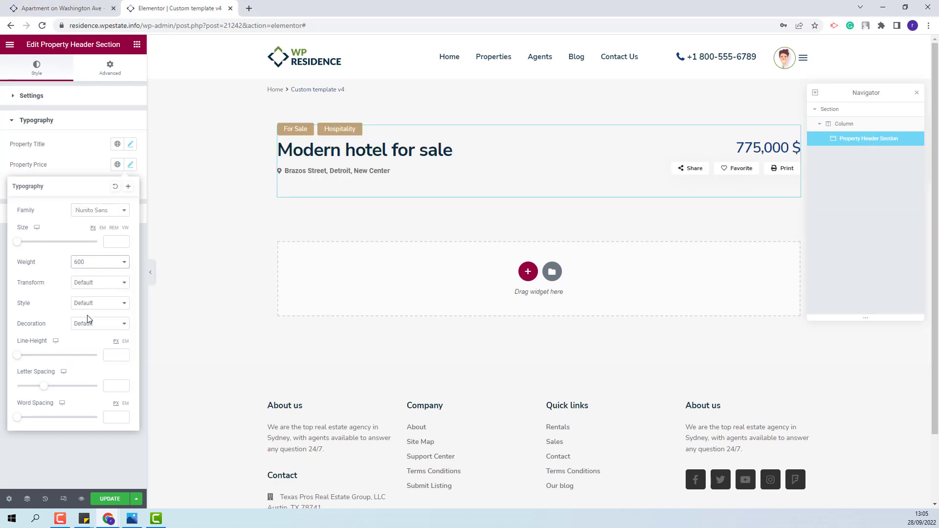
{"action": "left_click", "coordinate": [130, 165]}
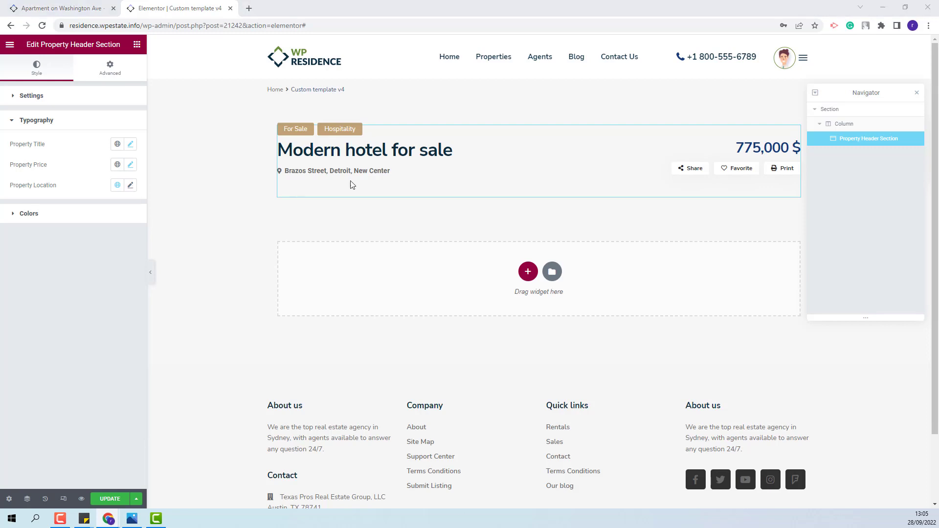
{"action": "left_click", "coordinate": [130, 185]}
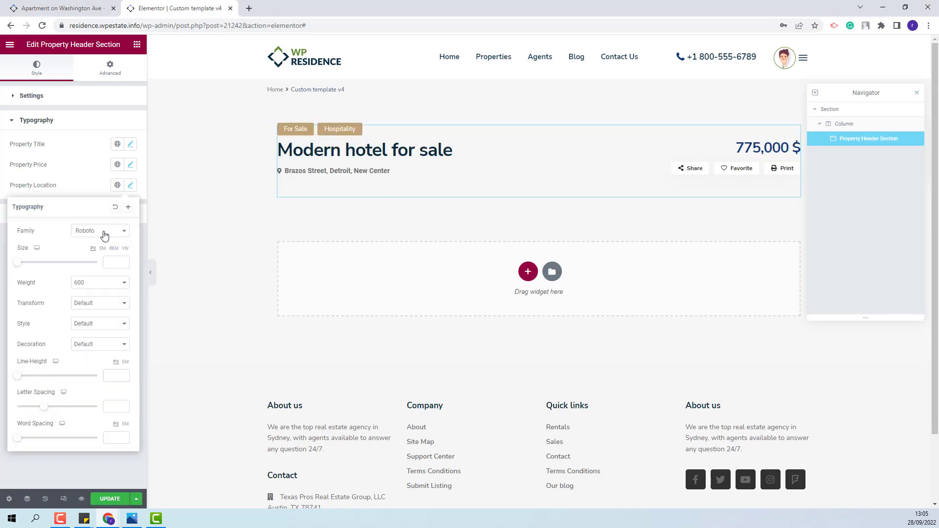
{"action": "left_click", "coordinate": [100, 283]}
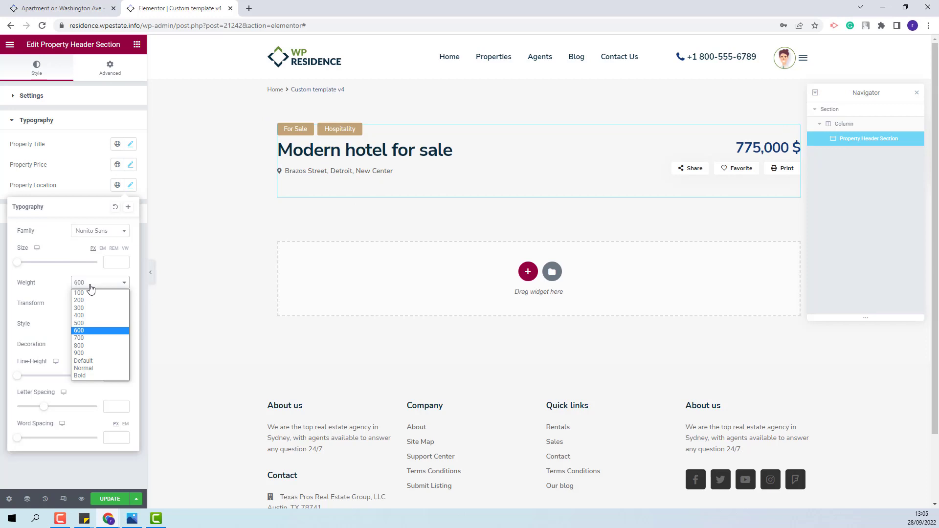
{"action": "left_click", "coordinate": [100, 369]}
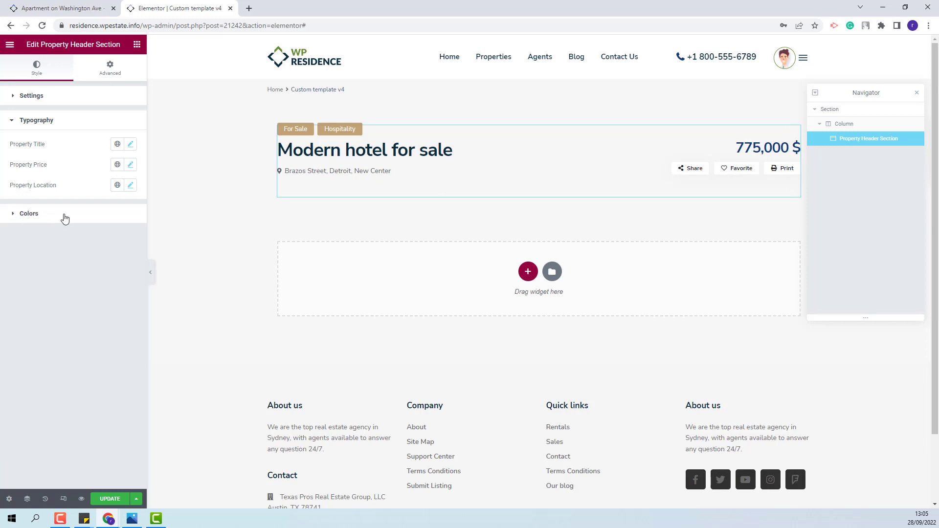
{"action": "left_click", "coordinate": [65, 215]}
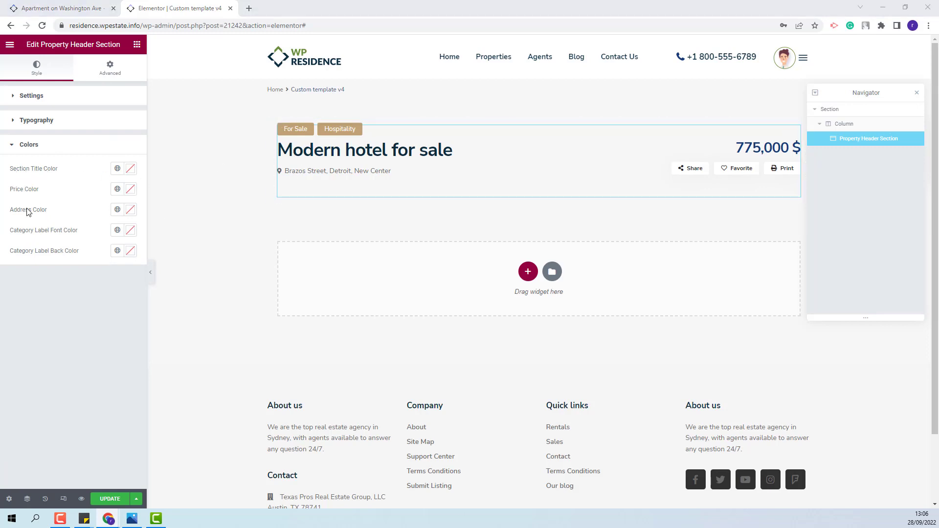
{"action": "left_click", "coordinate": [527, 165]}
Search widgets for 'classic' and place the Property Classic Slider below the header.
{"action": "left_click", "coordinate": [80, 93]}
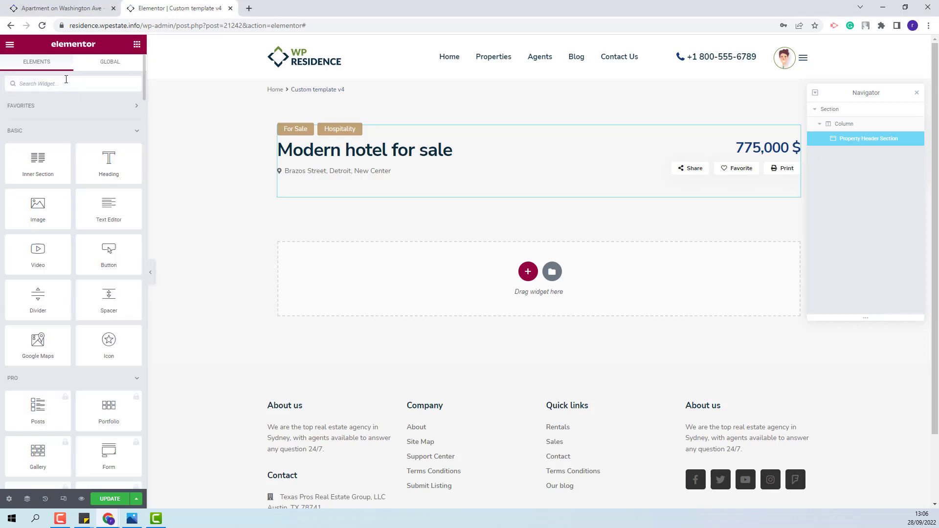
{"action": "left_click", "coordinate": [66, 82]}
{"action": "type", "text": "classic"}
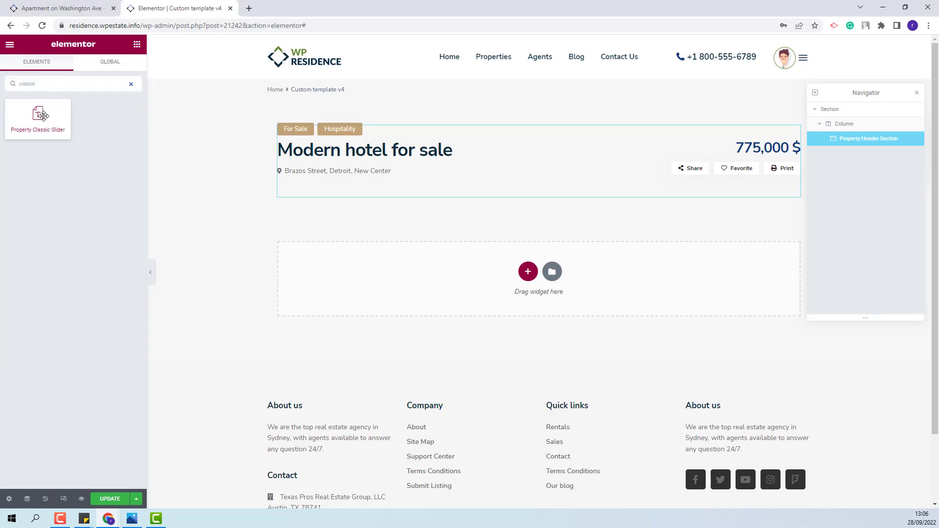
{"action": "left_click_drag", "start_coordinate": [43, 116], "coordinate": [526, 274]}
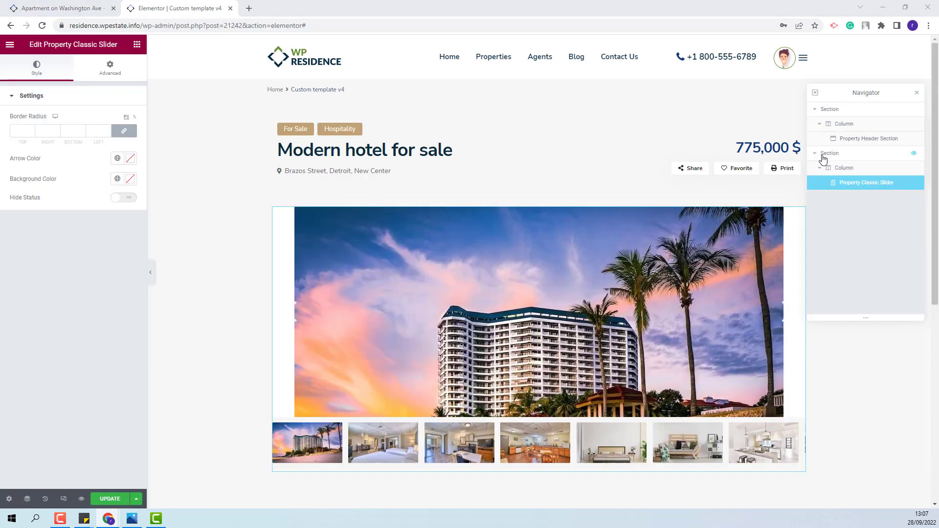
{"action": "left_click", "coordinate": [824, 156]}
{"action": "left_click", "coordinate": [861, 182]}
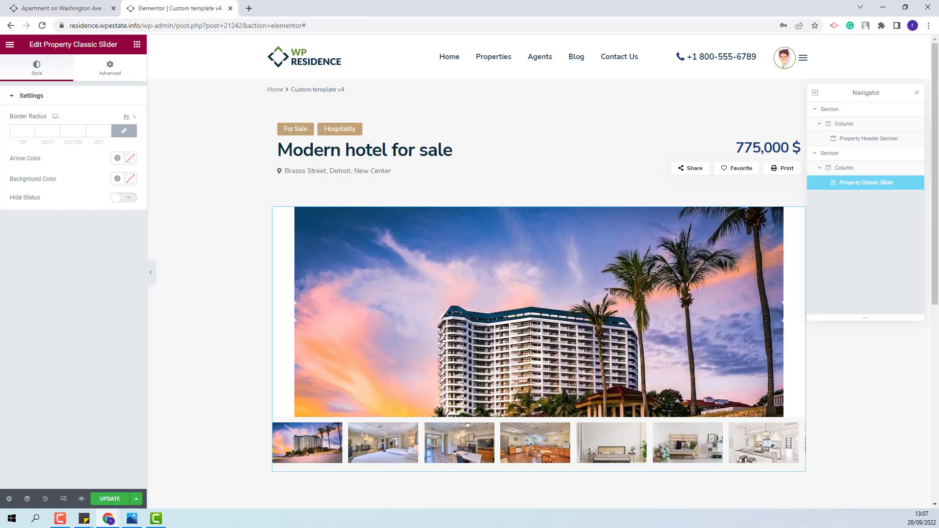
{"action": "scroll", "coordinate": [571, 268], "scroll_direction": "down", "scroll_amount": 3}
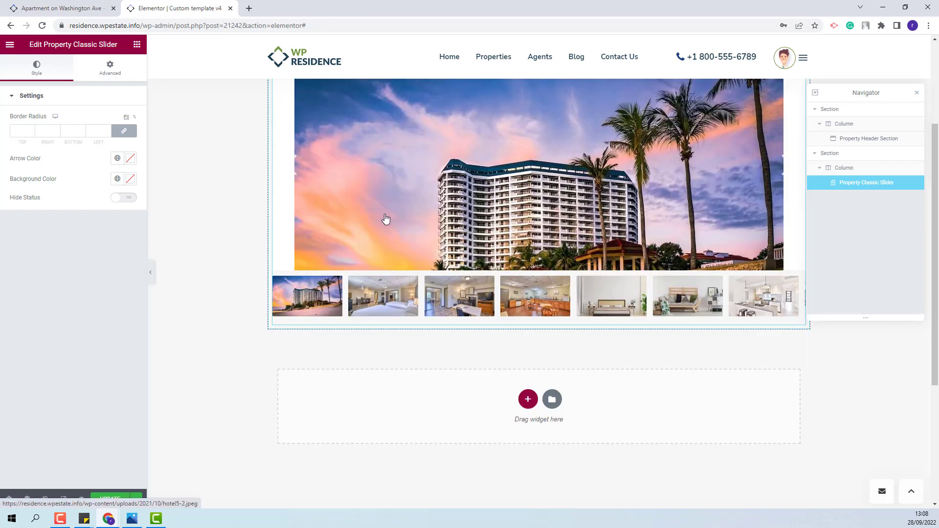
{"action": "left_click", "coordinate": [137, 45]}
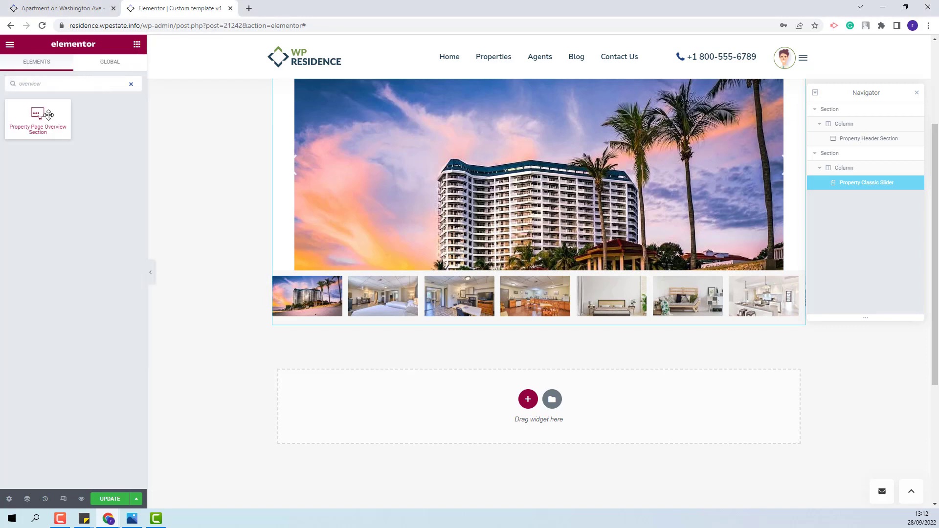
Insert the Property Page Overview Section under the slider, then add a two-column section below.
{"action": "left_click_drag", "start_coordinate": [48, 114], "coordinate": [297, 386]}
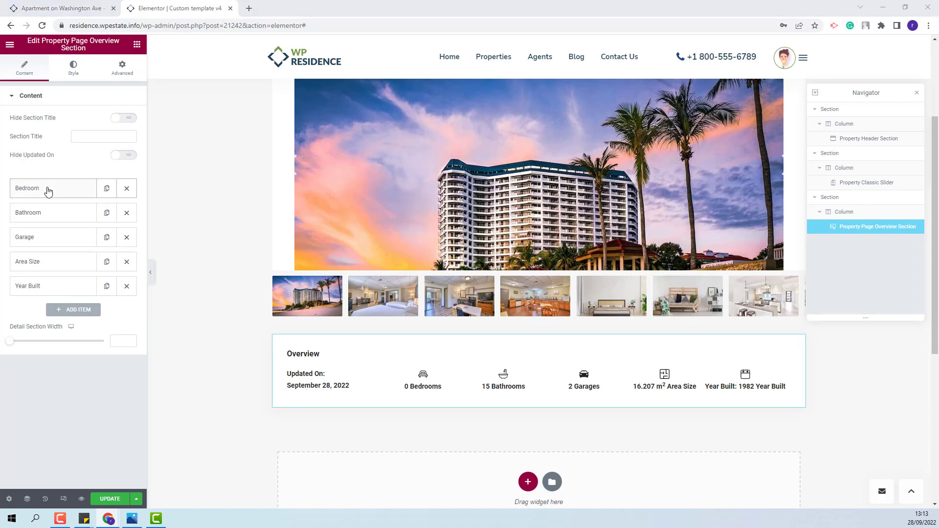
{"action": "left_click", "coordinate": [48, 190]}
{"action": "left_click", "coordinate": [48, 189]}
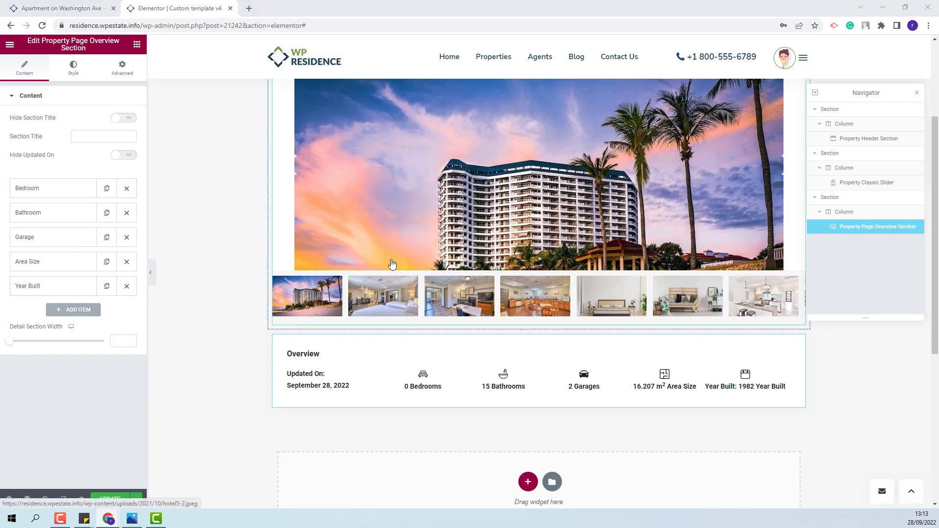
{"action": "scroll", "coordinate": [392, 265], "scroll_direction": "down", "scroll_amount": 1}
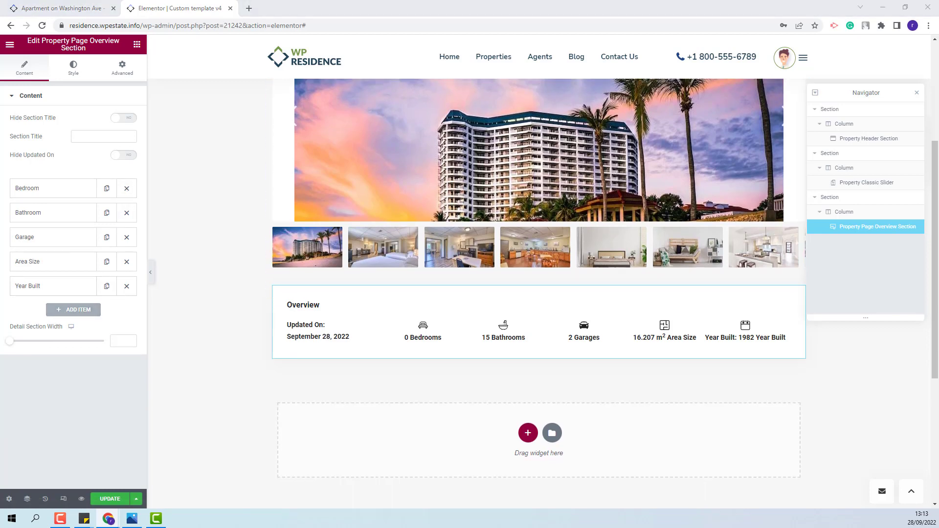
{"action": "left_click", "coordinate": [528, 433]}
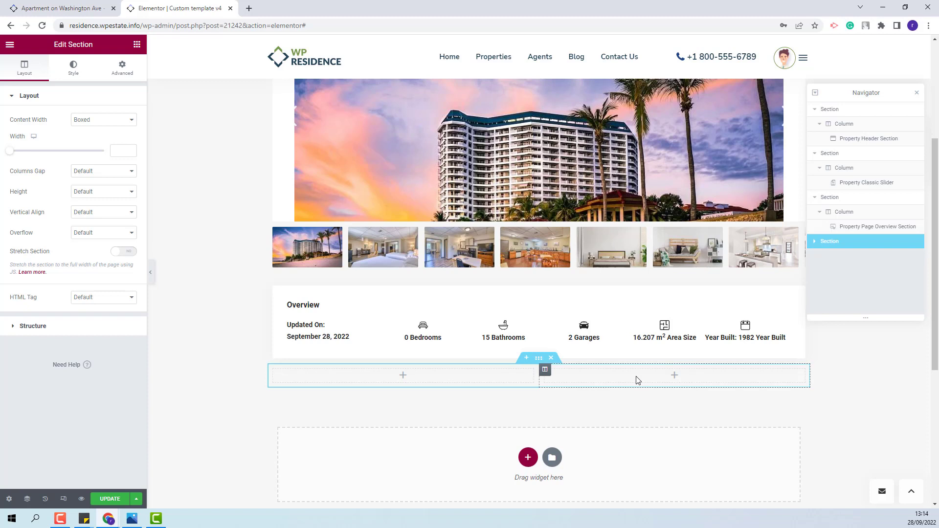
Select the new section's left column in the Navigator and set its width to 65%.
{"action": "left_click", "coordinate": [427, 378]}
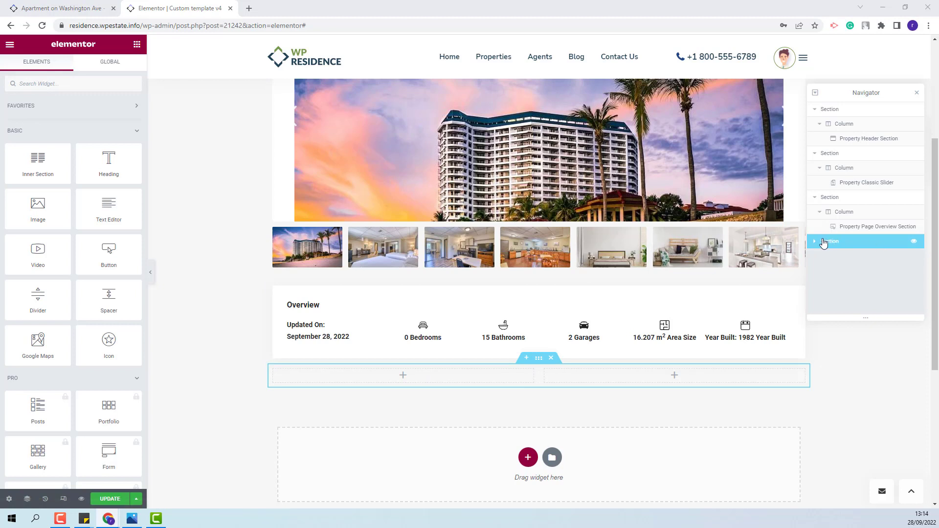
{"action": "left_click", "coordinate": [814, 242]}
{"action": "left_click", "coordinate": [844, 256]}
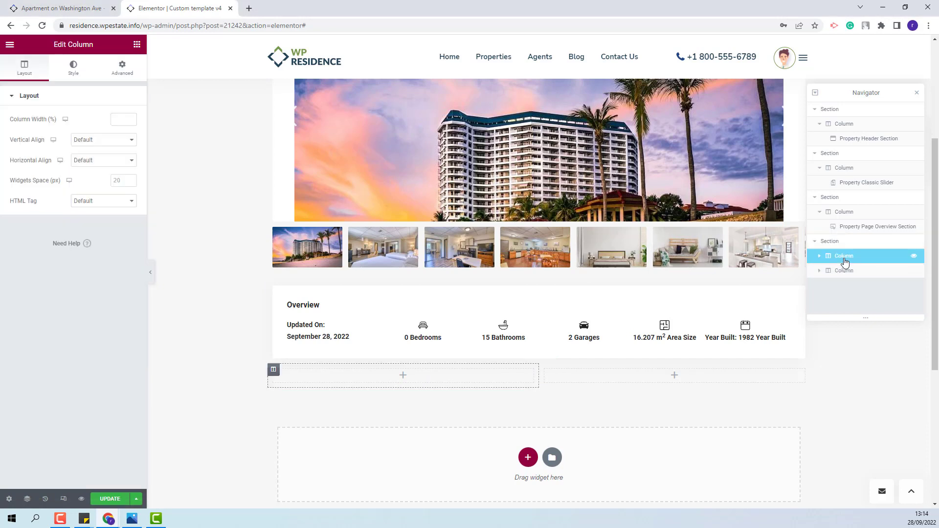
{"action": "left_click", "coordinate": [122, 119]}
{"action": "type", "text": "65"}
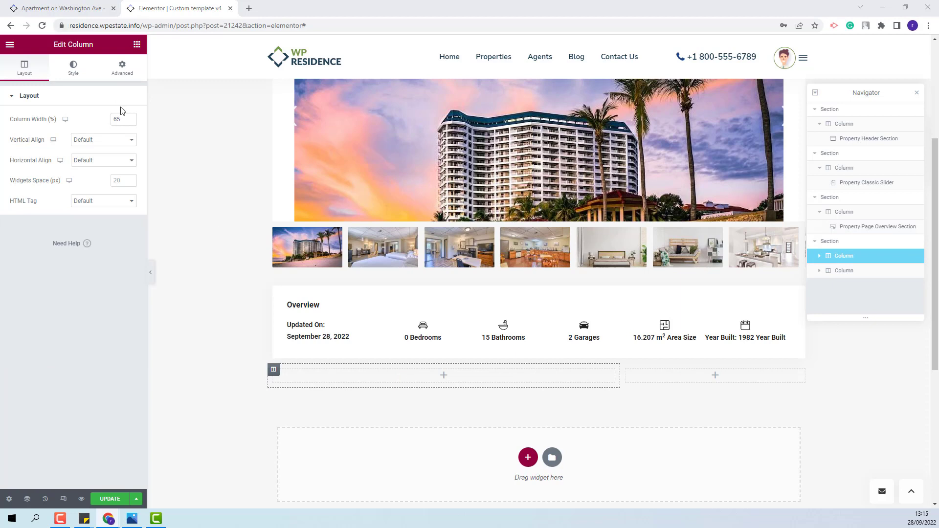
Search for 'tab' and place the Details as Tabs widget in the wide column.
{"action": "left_click", "coordinate": [137, 44]}
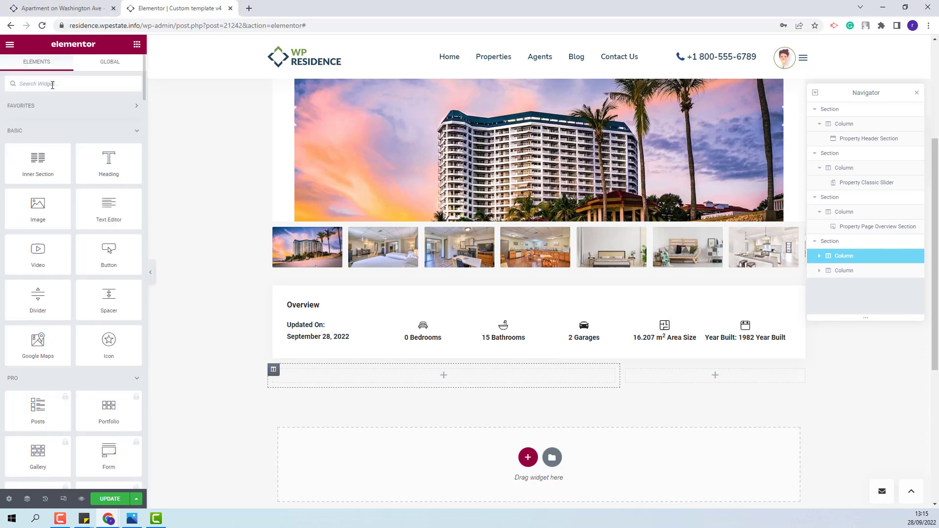
{"action": "type", "text": "tab"}
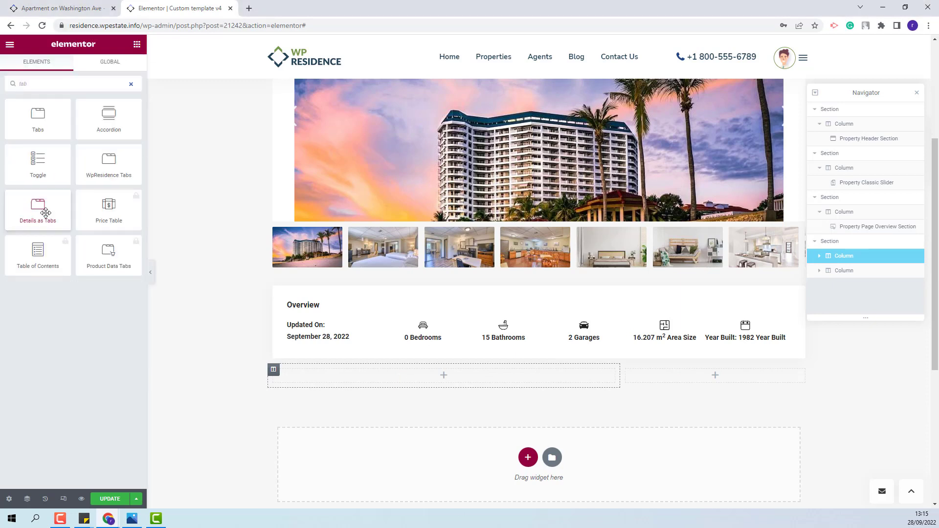
{"action": "left_click_drag", "start_coordinate": [45, 213], "coordinate": [428, 383]}
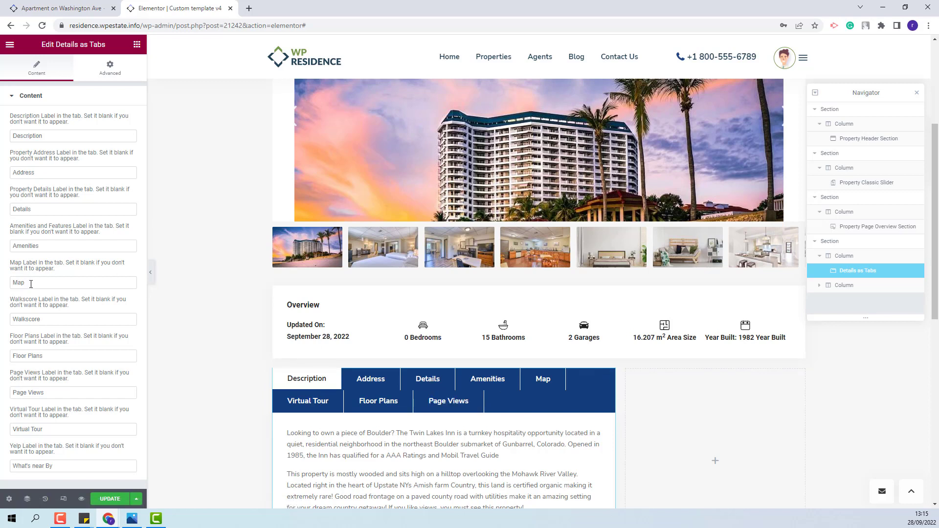
Clear the Map, Walkscore, Floor Plans, Virtual Tour and Yelp tab labels.
{"action": "left_click_drag", "start_coordinate": [31, 283], "coordinate": [8, 282]}
{"action": "key", "text": "BackSpace"}
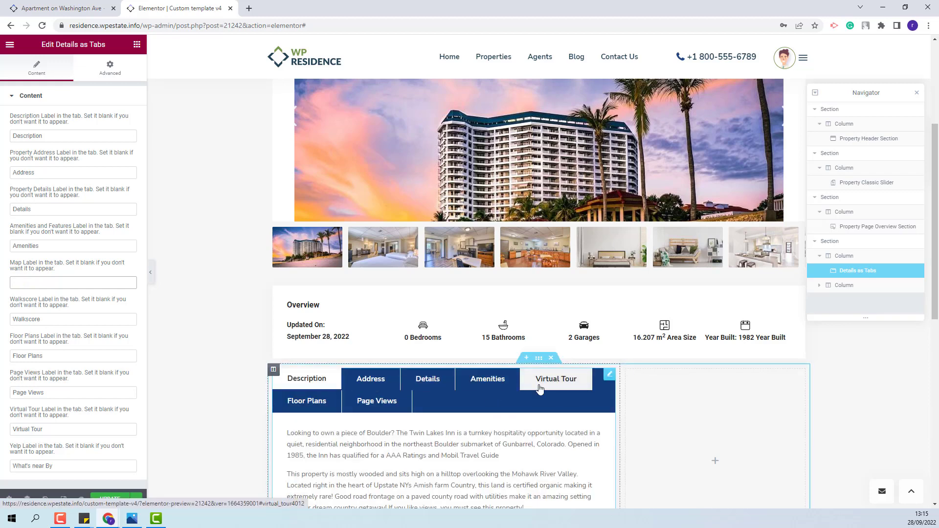
{"action": "left_click_drag", "start_coordinate": [41, 319], "coordinate": [11, 319]}
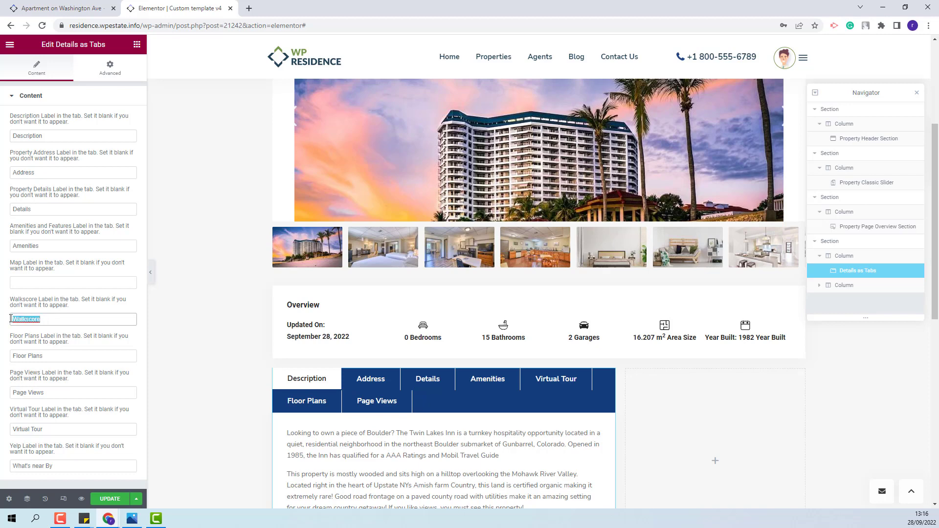
{"action": "key", "text": "BackSpace"}
{"action": "left_click_drag", "start_coordinate": [43, 356], "coordinate": [11, 357]}
{"action": "key", "text": "BackSpace"}
{"action": "triple_click", "coordinate": [90, 427]}
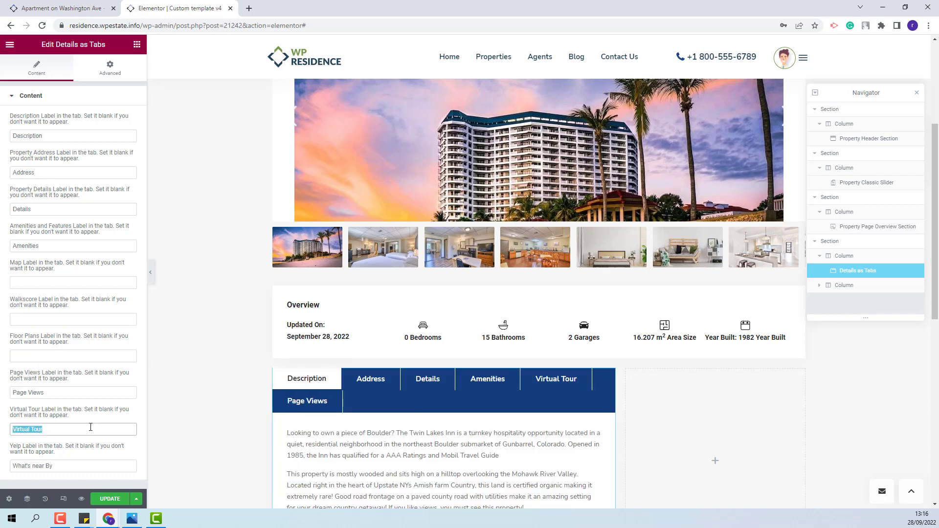
{"action": "key", "text": "BackSpace"}
{"action": "left_click_drag", "start_coordinate": [54, 466], "coordinate": [11, 466]}
{"action": "key", "text": "BackSpace"}
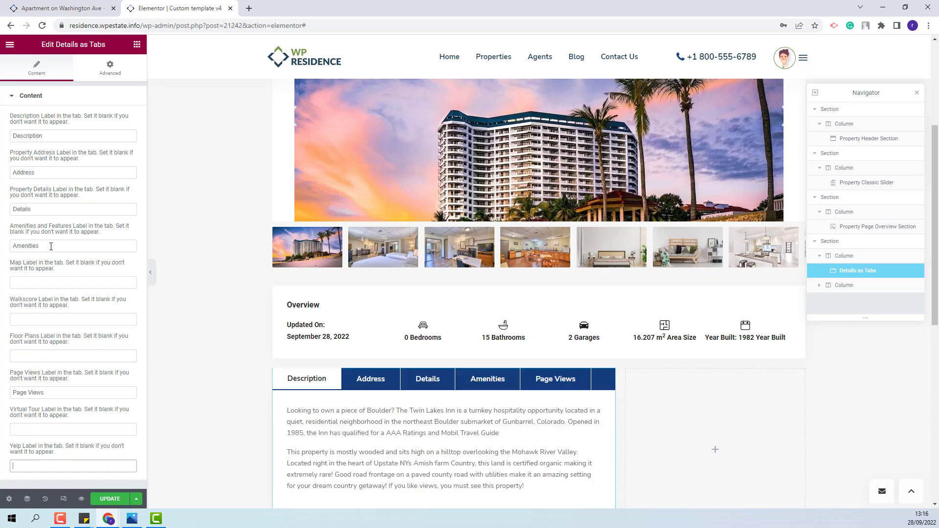
Rename the Amenities tab to Features and Page Views to Views.
{"action": "left_click_drag", "start_coordinate": [50, 247], "coordinate": [11, 247]}
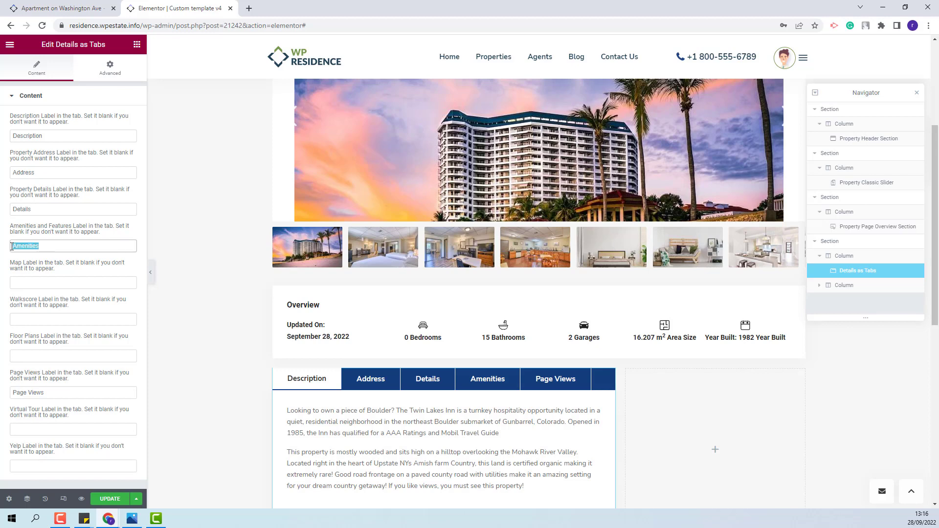
{"action": "type", "text": "Features"}
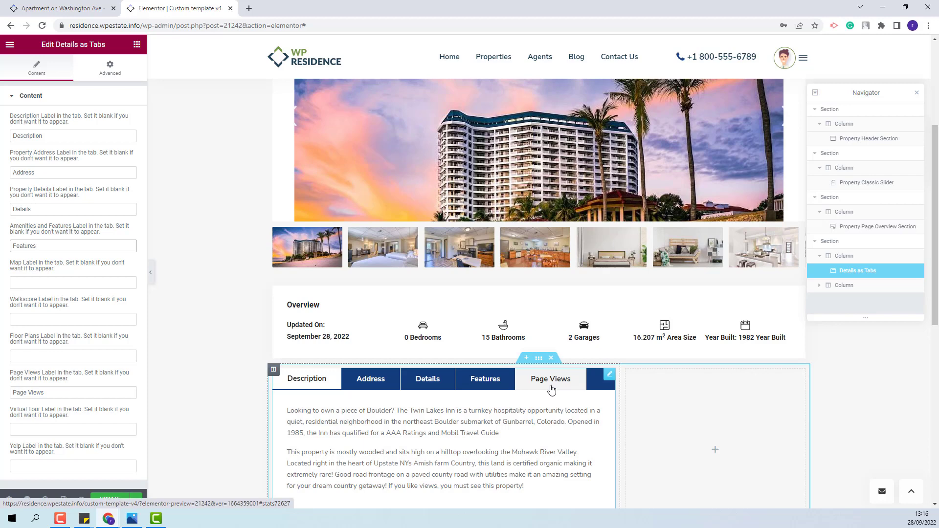
{"action": "left_click_drag", "start_coordinate": [28, 393], "coordinate": [10, 393]}
{"action": "key", "text": "BackSpace"}
{"action": "scroll", "coordinate": [464, 319], "scroll_direction": "down", "scroll_amount": 3}
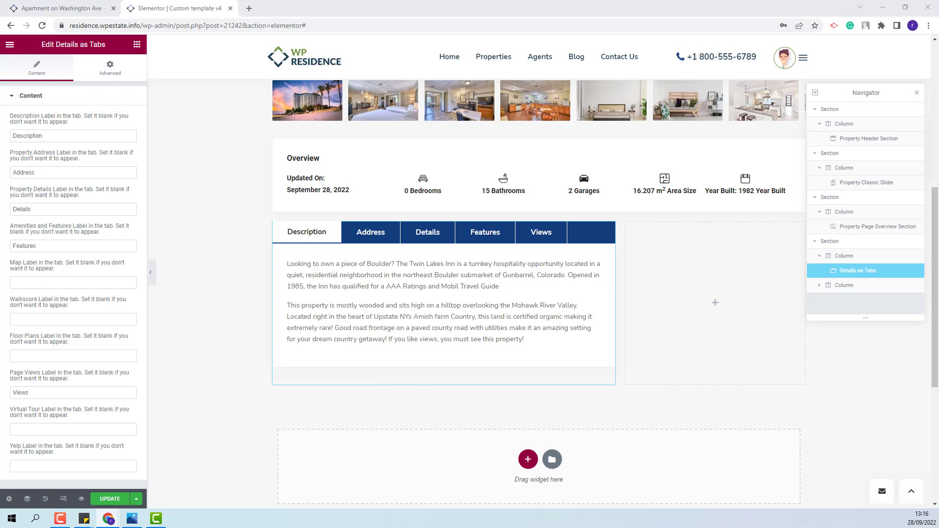
{"action": "left_click_drag", "start_coordinate": [130, 410], "coordinate": [11, 392]}
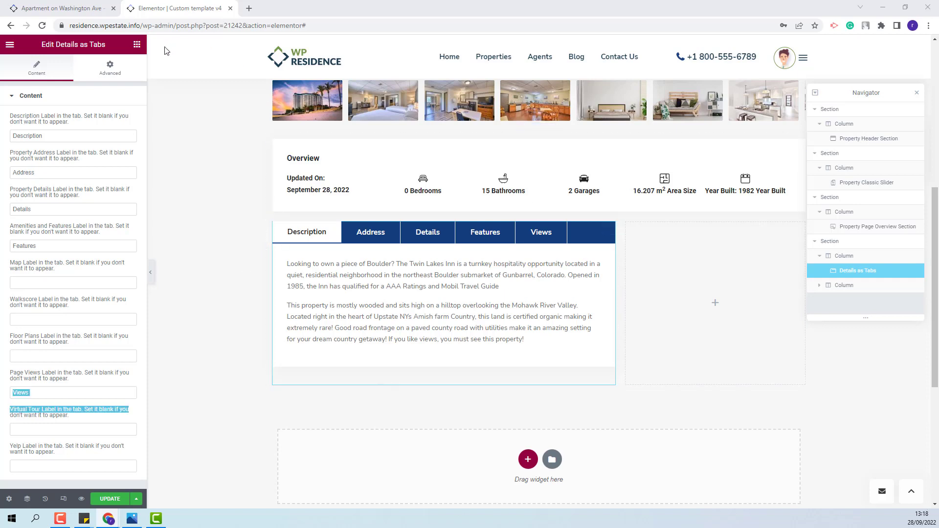
Add a Detail Section below the tabs showing Energy Certificate in 1 column.
{"action": "left_click", "coordinate": [137, 45]}
{"action": "type", "text": "detail"}
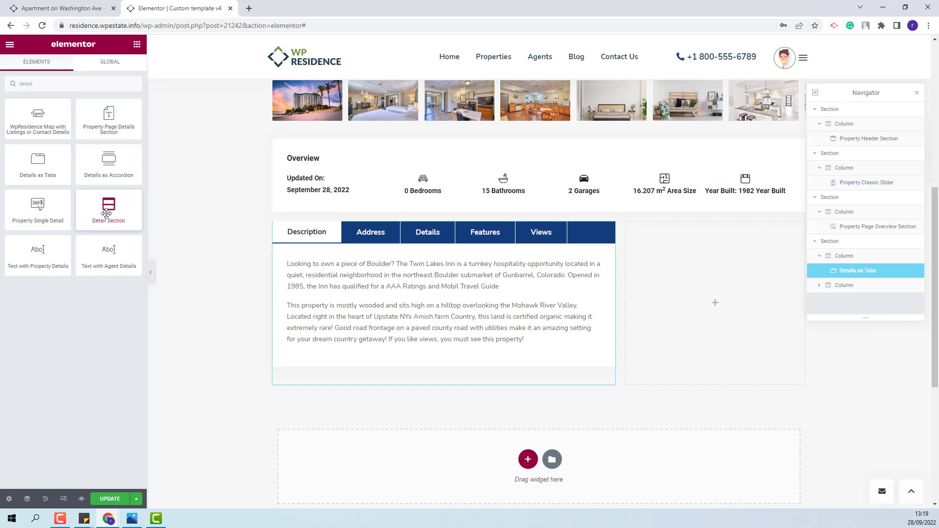
{"action": "left_click_drag", "start_coordinate": [106, 214], "coordinate": [353, 386]}
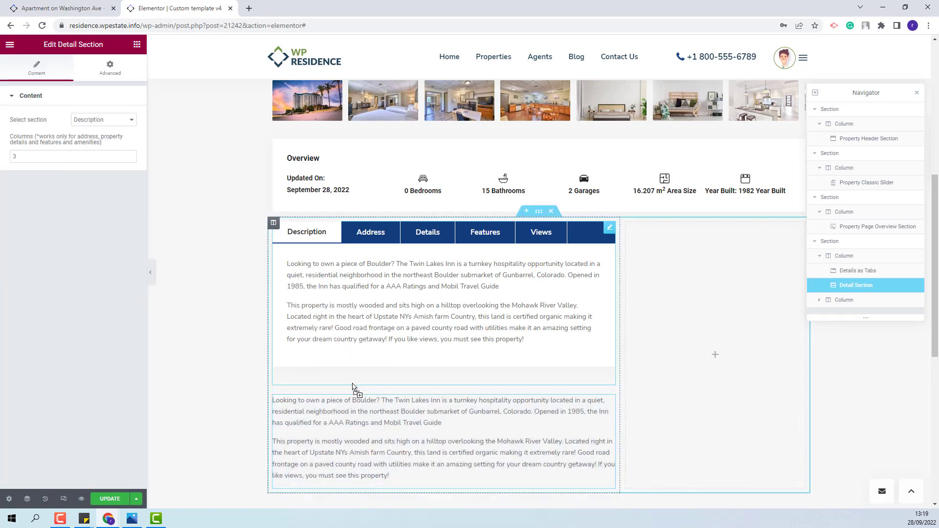
{"action": "left_click", "coordinate": [91, 121]}
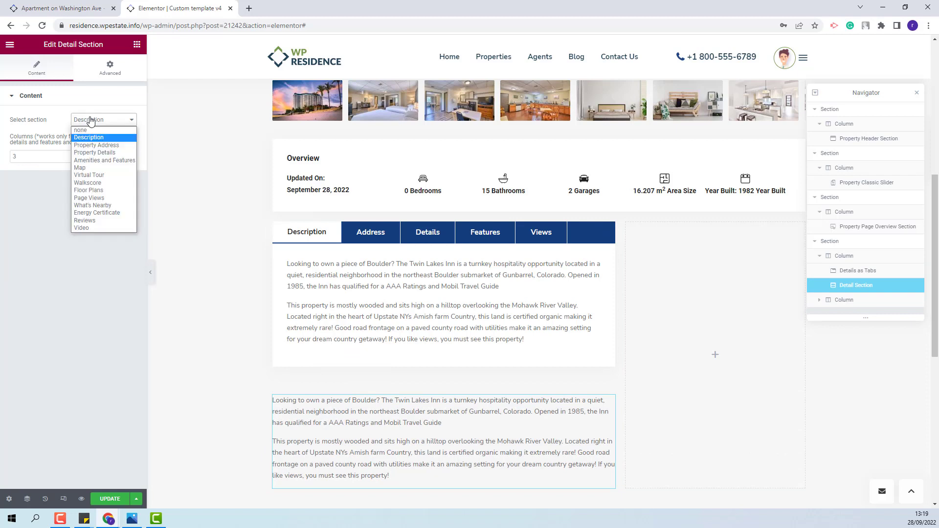
{"action": "left_click", "coordinate": [105, 213]}
{"action": "left_click_drag", "start_coordinate": [20, 157], "coordinate": [8, 156]}
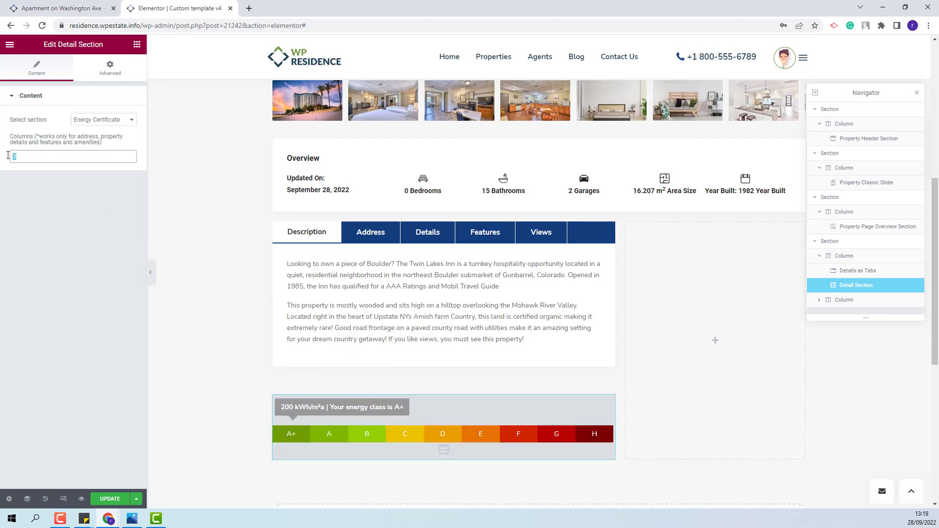
{"action": "type", "text": "1"}
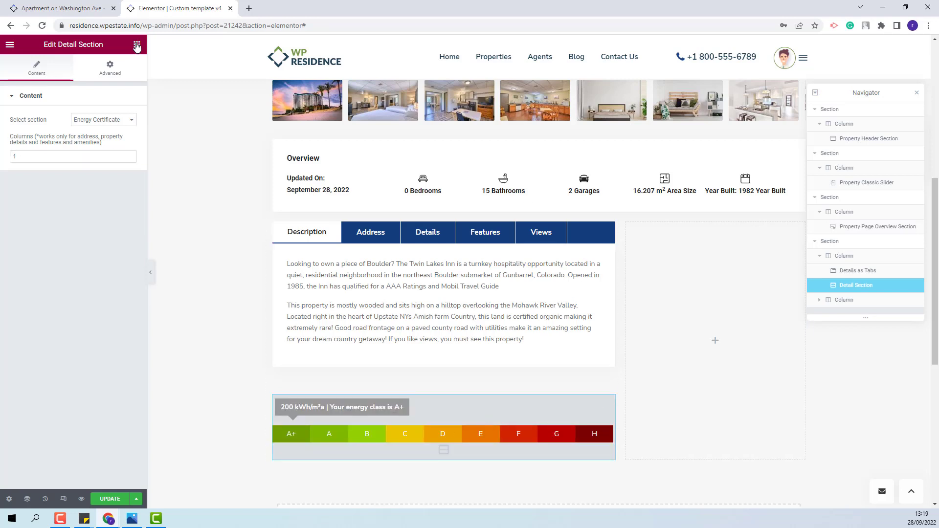
{"action": "left_click", "coordinate": [137, 46]}
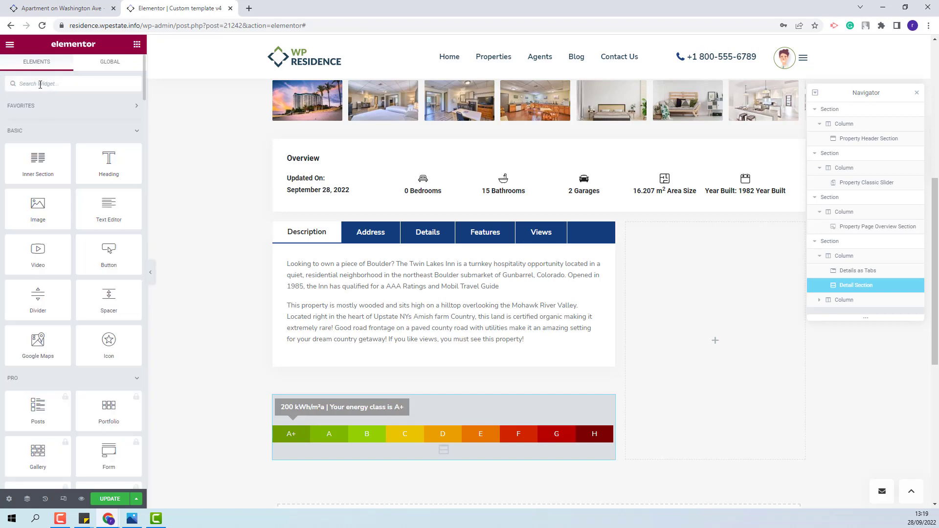
Add a heading reading 'Energy Certificate' above the energy class bar.
{"action": "left_click_drag", "start_coordinate": [108, 162], "coordinate": [444, 399]}
{"action": "key", "text": "ctrl+a"}
{"action": "type", "text": "Energy Certificate"}
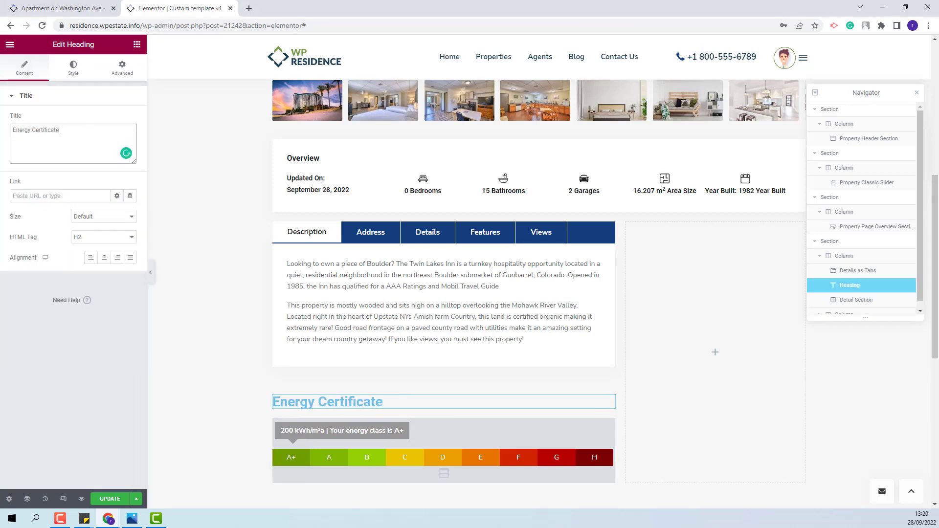
Style the Energy Certificate heading in black, bold Nunito Sans.
{"action": "left_click", "coordinate": [76, 73]}
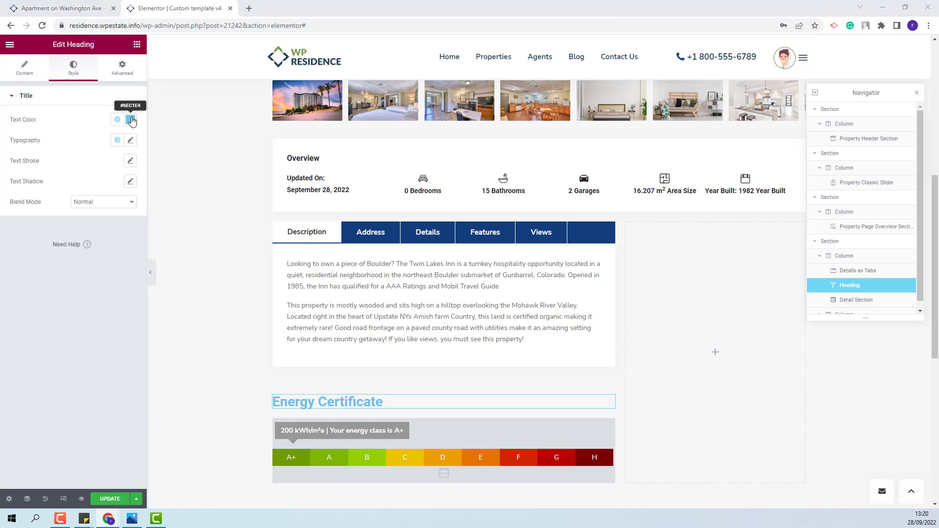
{"action": "left_click", "coordinate": [131, 120]}
{"action": "left_click", "coordinate": [130, 140]}
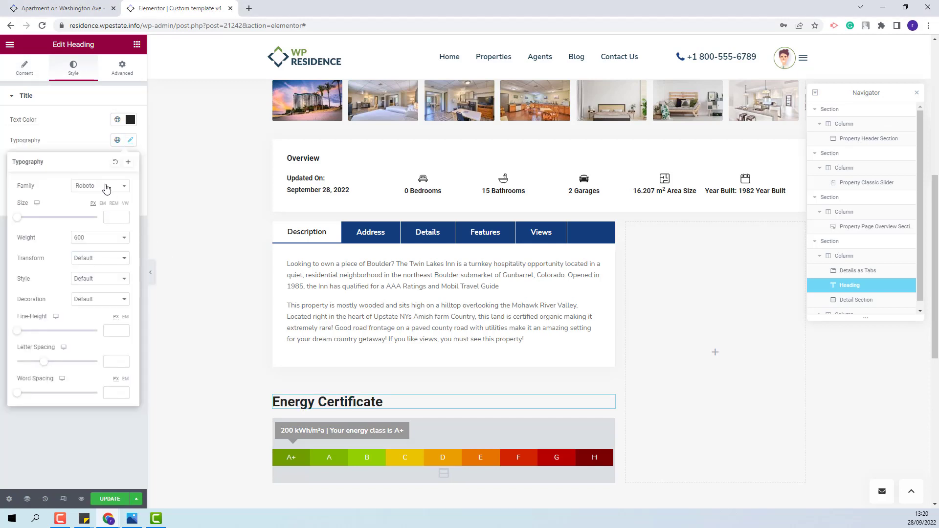
{"action": "left_click", "coordinate": [106, 189]}
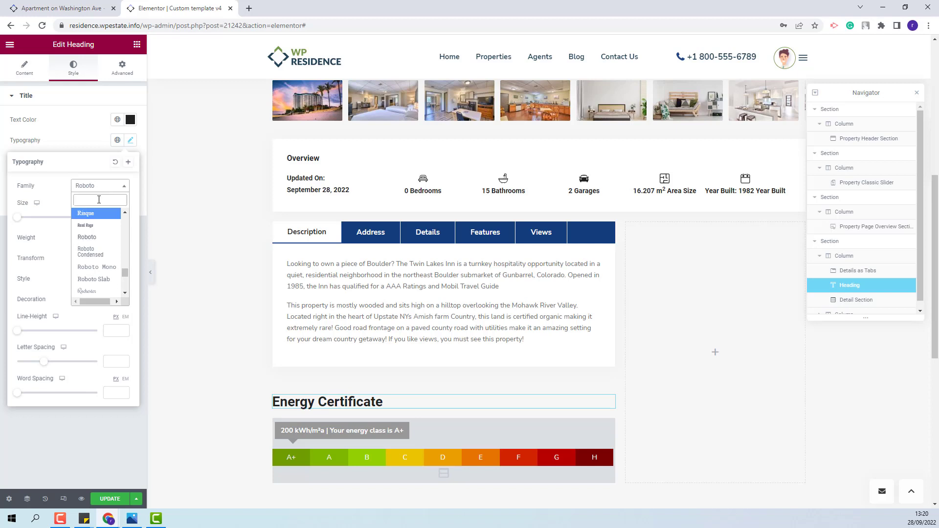
{"action": "left_click", "coordinate": [113, 221]}
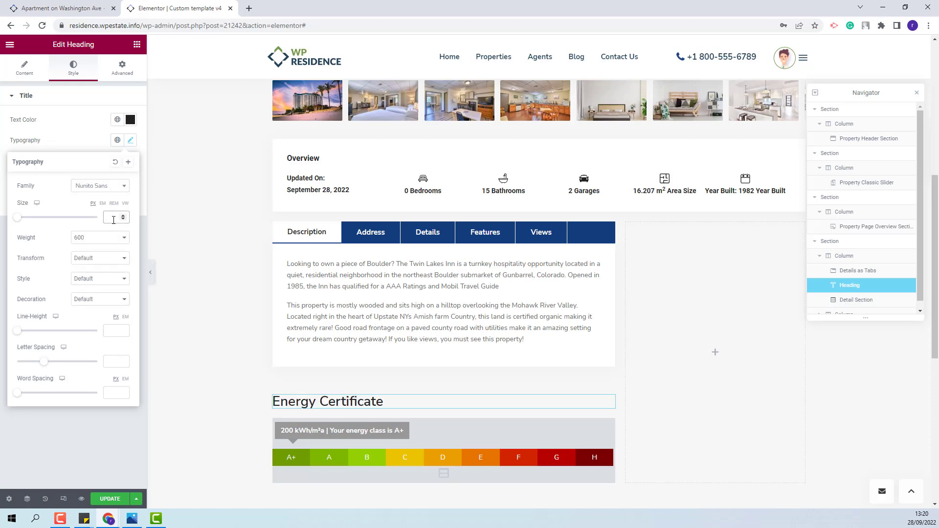
{"action": "left_click", "coordinate": [107, 238]}
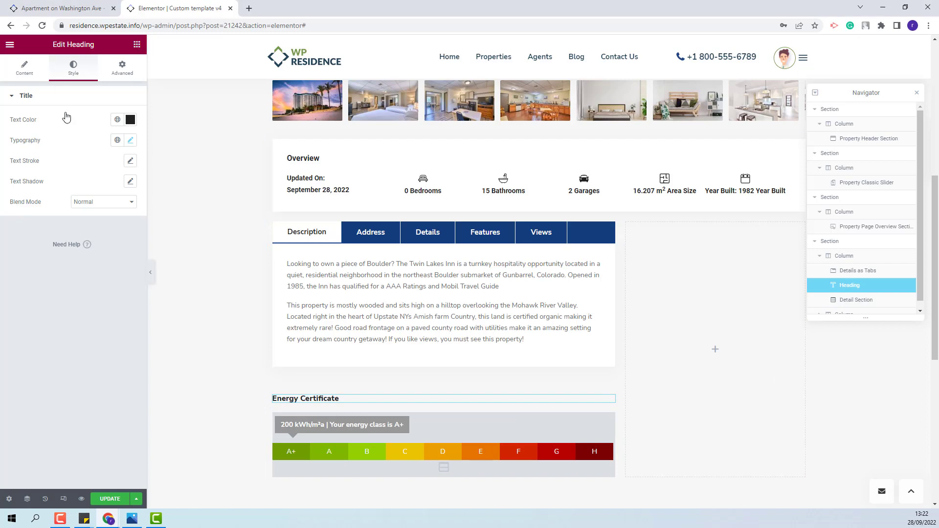
{"action": "key", "text": "Escape"}
{"action": "type", "text": "agent"}
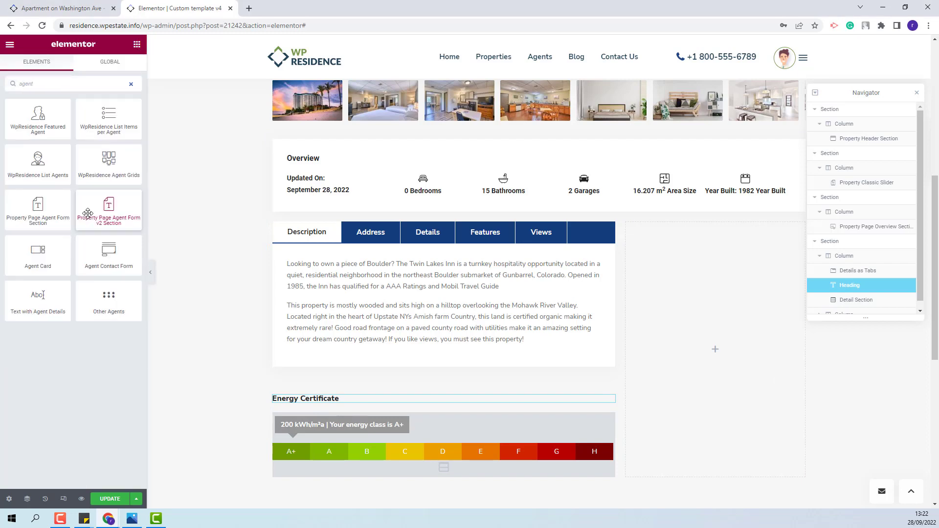
Place the Property Page Agent Form v2 widget in the empty right column and review its spacing, typography and colour styles.
{"action": "left_click_drag", "start_coordinate": [87, 213], "coordinate": [742, 347]}
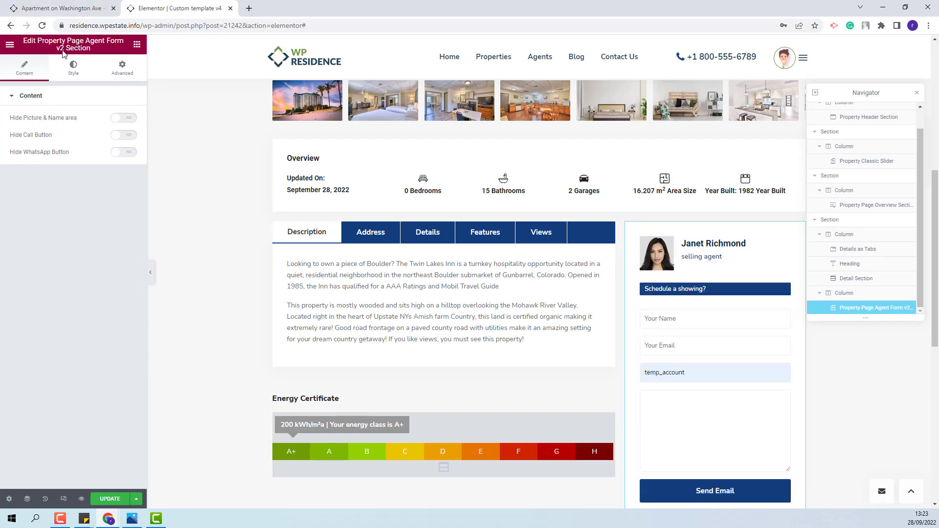
{"action": "left_click", "coordinate": [74, 69]}
{"action": "left_click", "coordinate": [55, 151]}
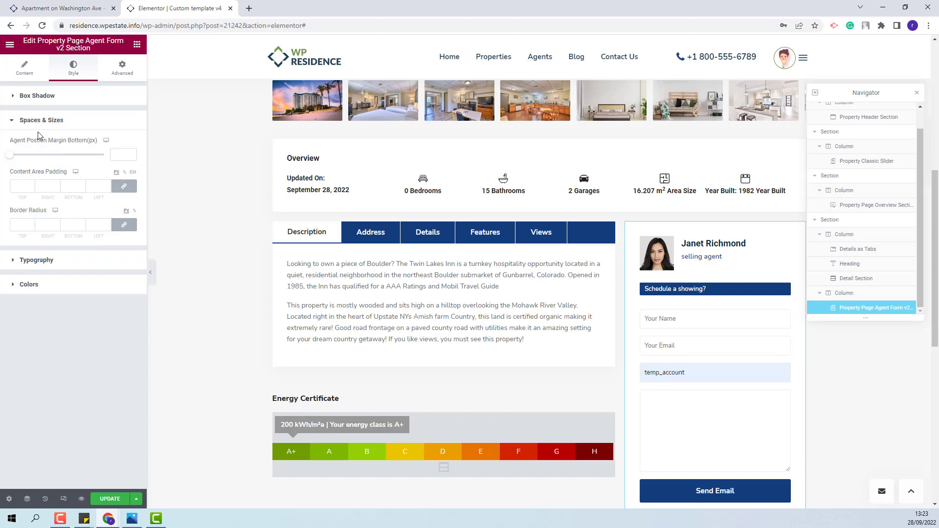
{"action": "left_click", "coordinate": [51, 260]}
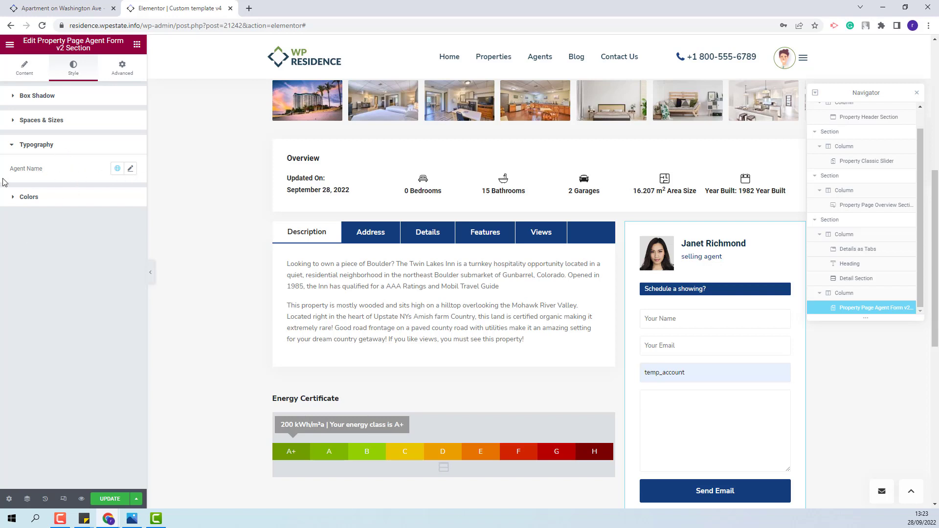
{"action": "left_click", "coordinate": [28, 198]}
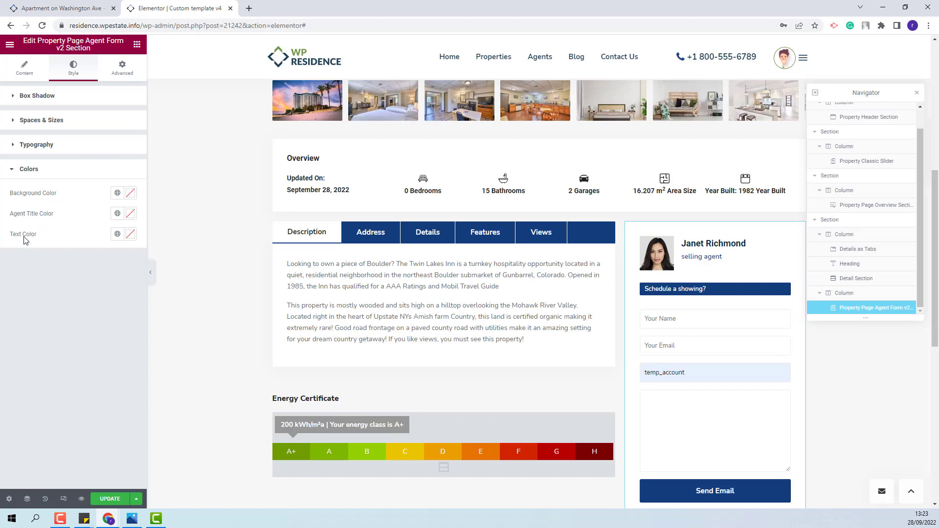
{"action": "left_click", "coordinate": [726, 370]}
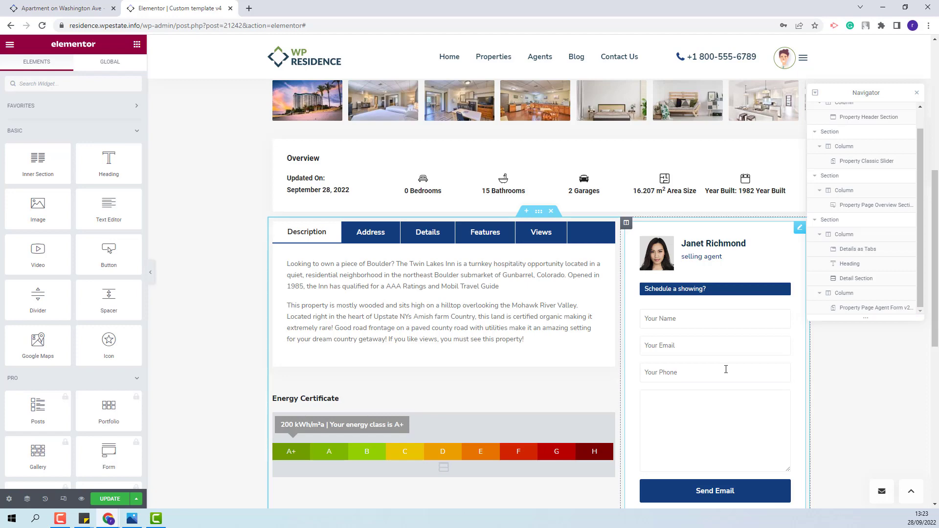
Drop the Property Page Map Section into the empty full-width section, keeping its Map title visible.
{"action": "scroll", "coordinate": [726, 370], "scroll_direction": "down", "scroll_amount": 3}
{"action": "scroll", "coordinate": [726, 372], "scroll_direction": "down", "scroll_amount": 3}
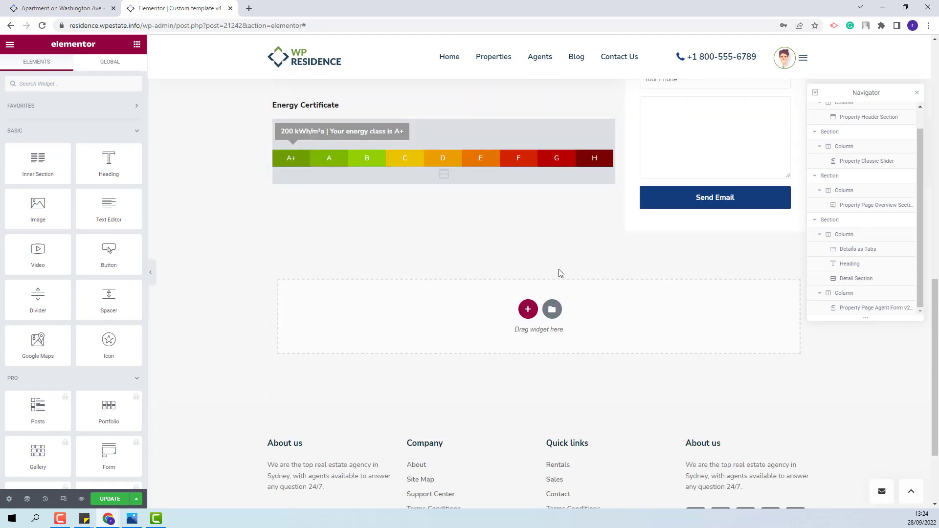
{"action": "type", "text": "map"}
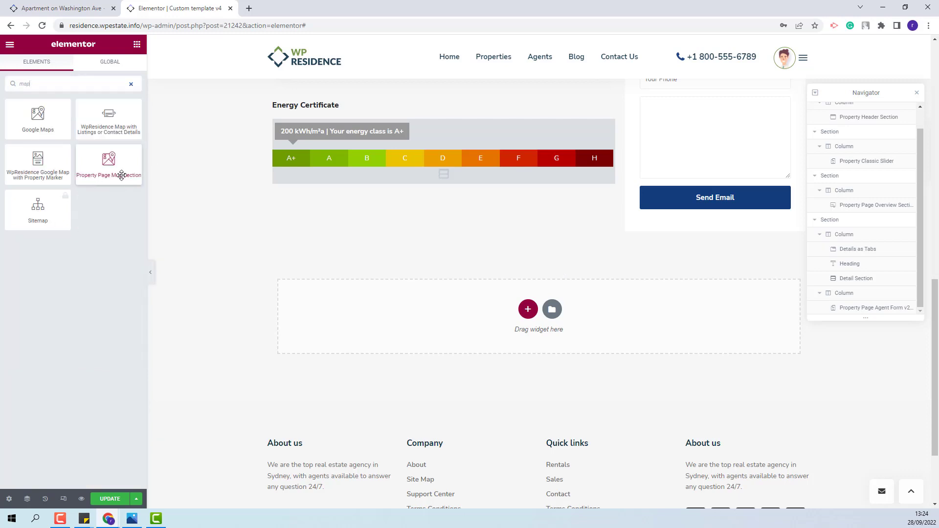
{"action": "left_click_drag", "start_coordinate": [108, 159], "coordinate": [500, 329]}
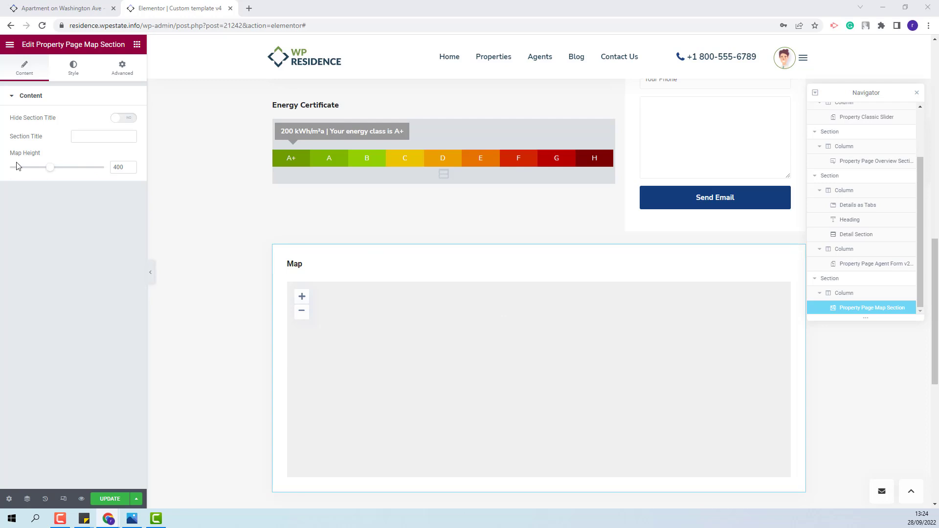
{"action": "left_click", "coordinate": [130, 119]}
{"action": "left_click", "coordinate": [130, 120]}
{"action": "left_click", "coordinate": [70, 72]}
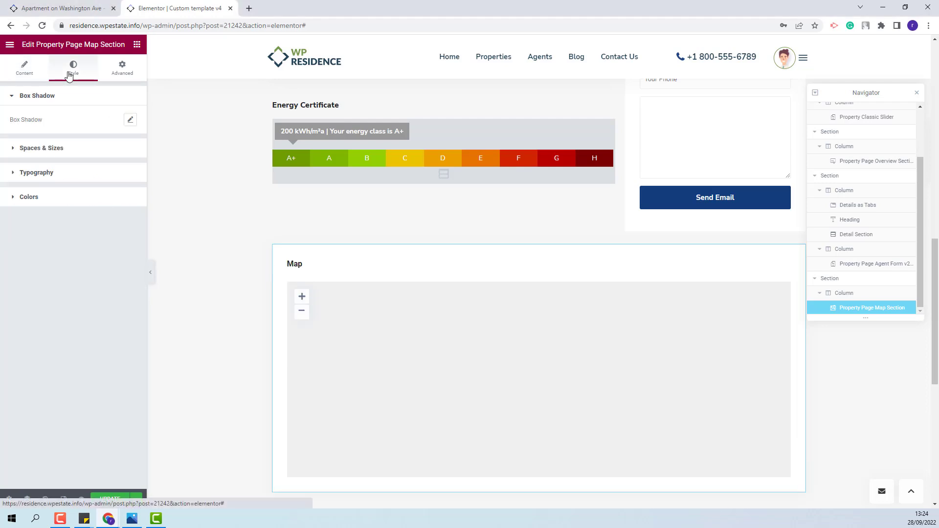
{"action": "left_click", "coordinate": [42, 148]}
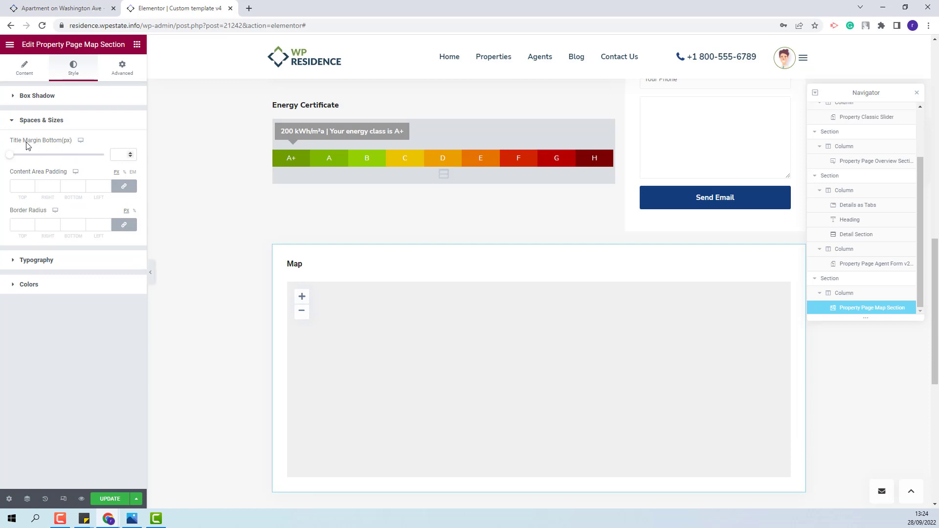
{"action": "left_click", "coordinate": [59, 263]}
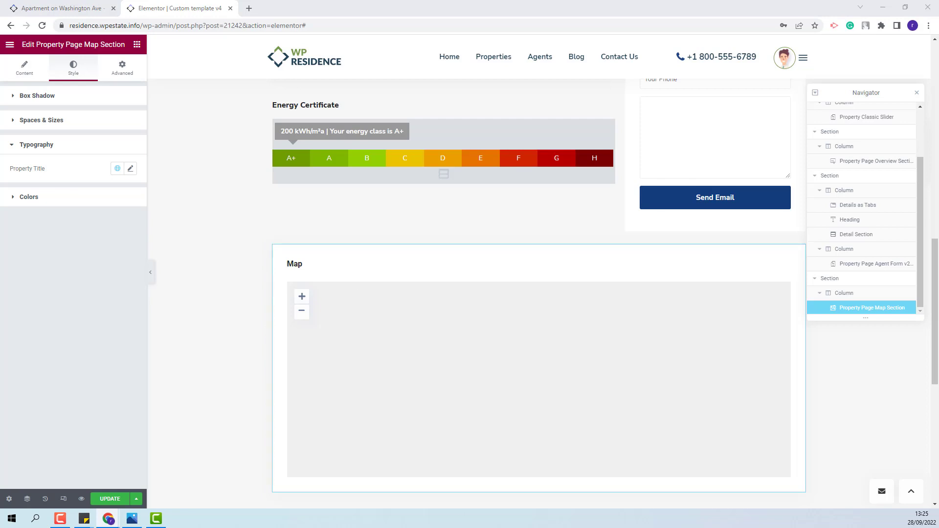
Create a new two-column section below the map.
{"action": "scroll", "coordinate": [235, 309], "scroll_direction": "down", "scroll_amount": 5}
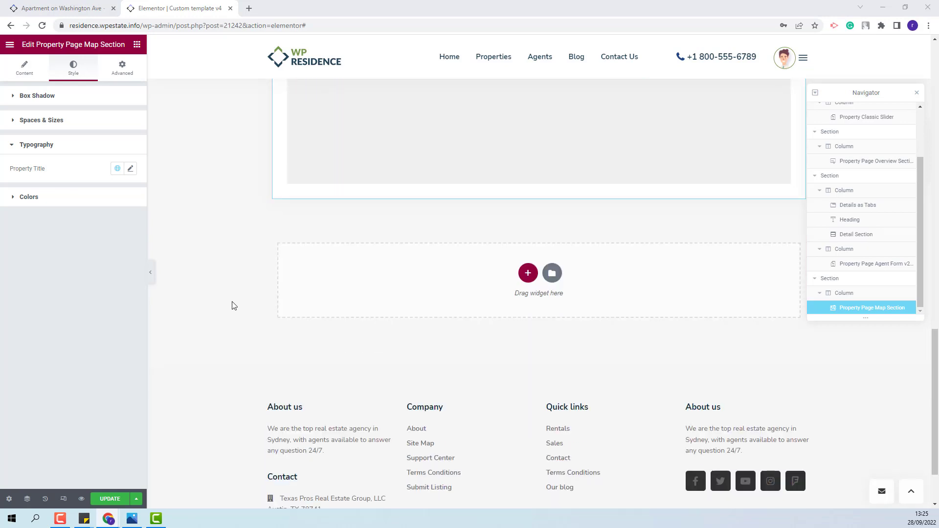
{"action": "scroll", "coordinate": [210, 322], "scroll_direction": "down", "scroll_amount": 1}
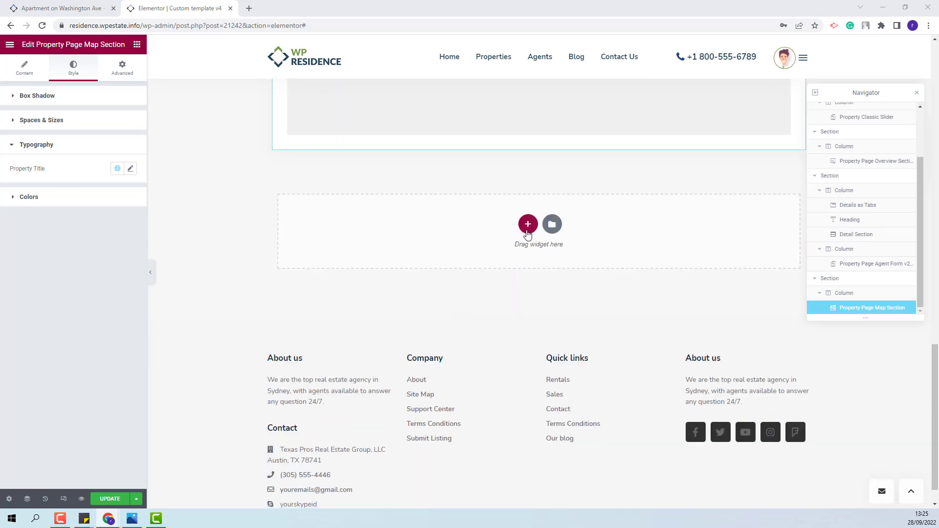
{"action": "left_click", "coordinate": [528, 233]}
{"action": "left_click", "coordinate": [460, 248]}
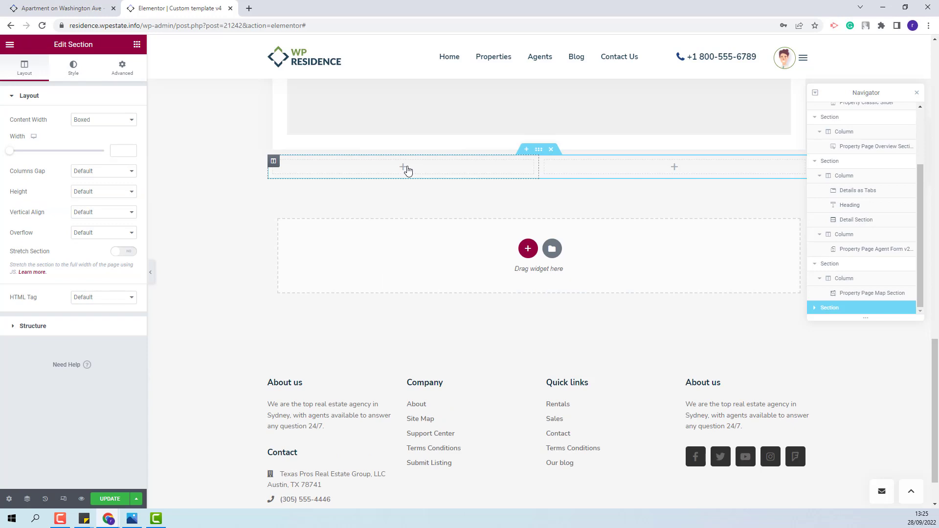
Add Property Page Video and then Virtual Tour sections to the left column.
{"action": "left_click", "coordinate": [403, 168]}
{"action": "type", "text": "video"}
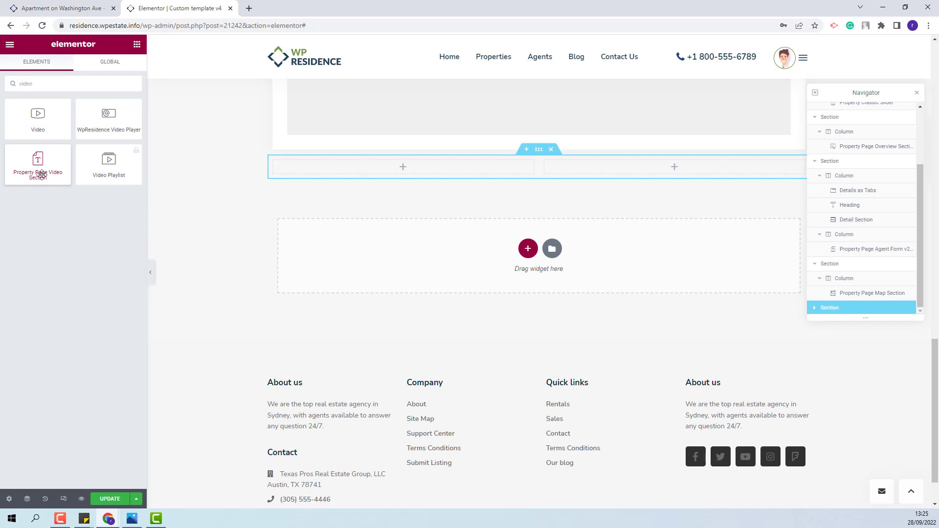
{"action": "left_click_drag", "start_coordinate": [41, 174], "coordinate": [405, 170]}
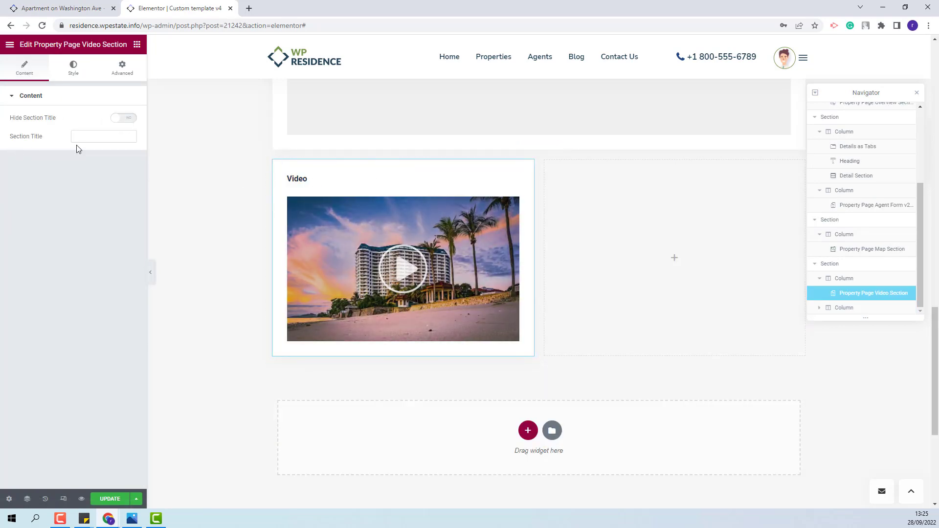
{"action": "left_click", "coordinate": [73, 68]}
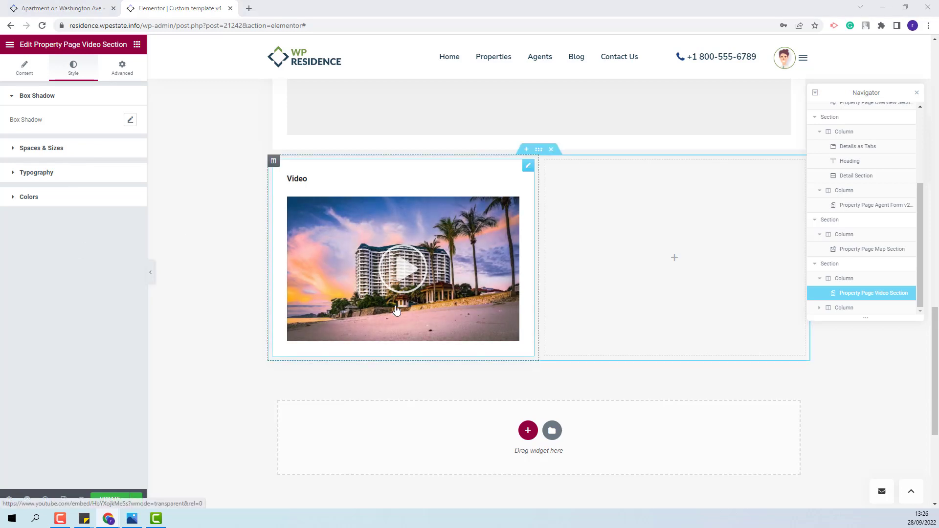
{"action": "left_click", "coordinate": [674, 258]}
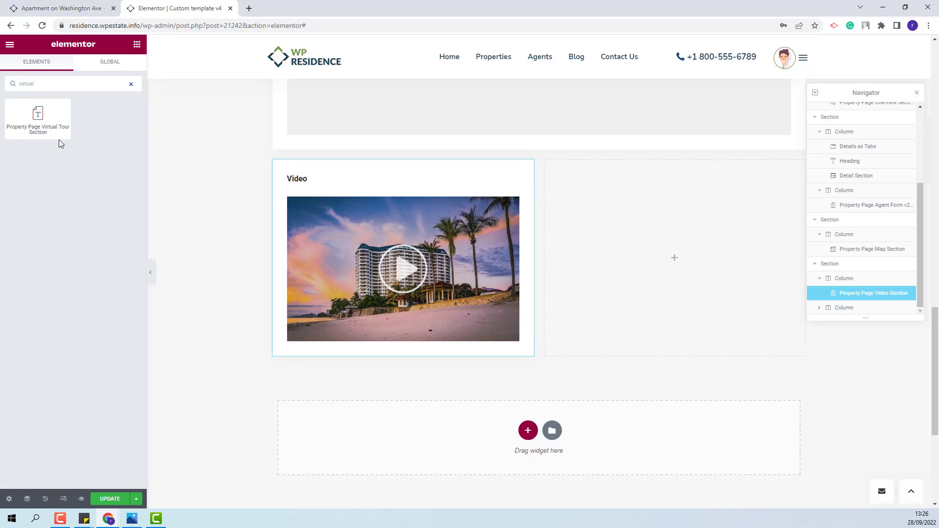
{"action": "left_click_drag", "start_coordinate": [54, 122], "coordinate": [435, 362]}
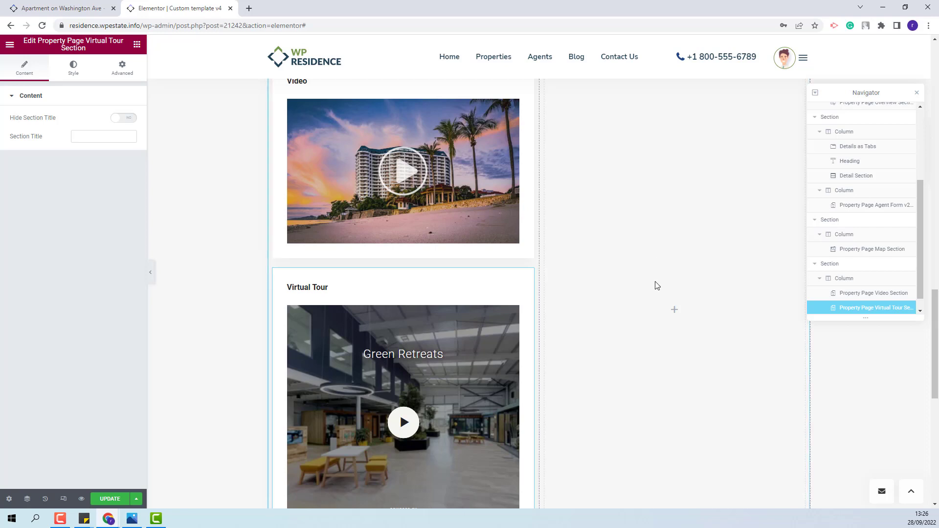
Put the Property Page Floor Plans Section in the empty right column beside the video.
{"action": "left_click", "coordinate": [674, 309]}
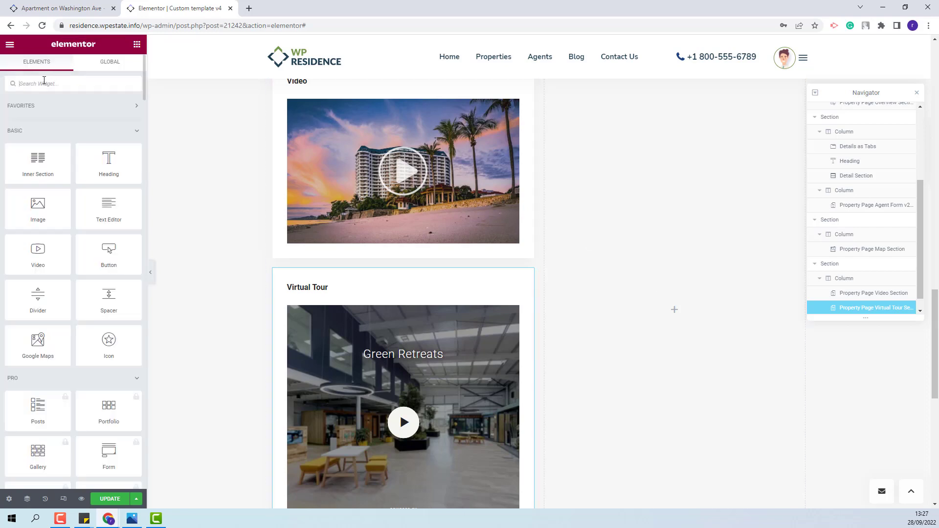
{"action": "type", "text": "floor plans"}
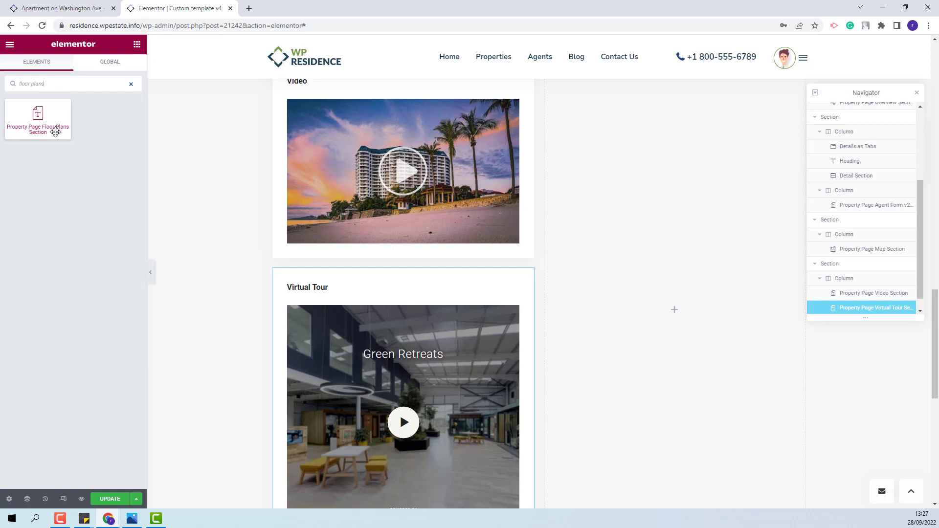
{"action": "left_click_drag", "start_coordinate": [63, 133], "coordinate": [674, 309]}
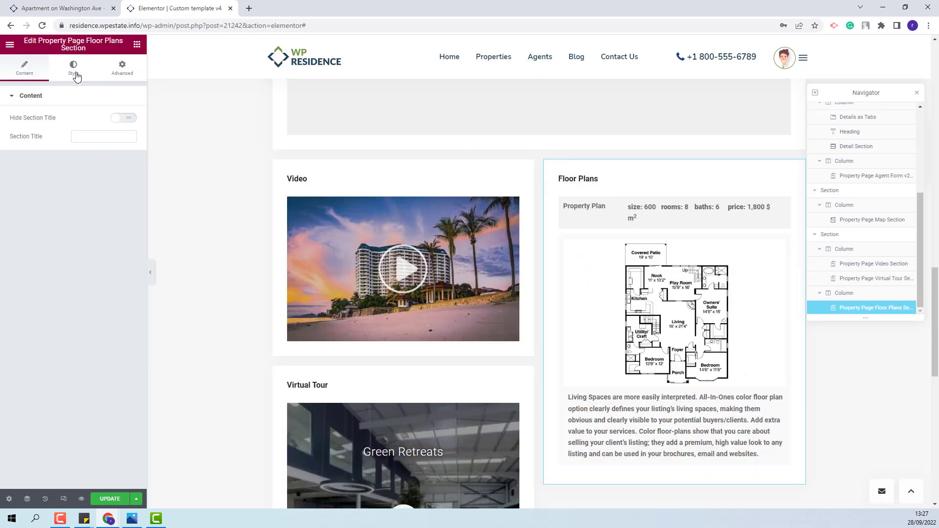
{"action": "left_click", "coordinate": [74, 69]}
Add the Property Page Reviews Section in a new full-width area below the video and floor plans.
{"action": "scroll", "coordinate": [499, 304], "scroll_direction": "down", "scroll_amount": 7}
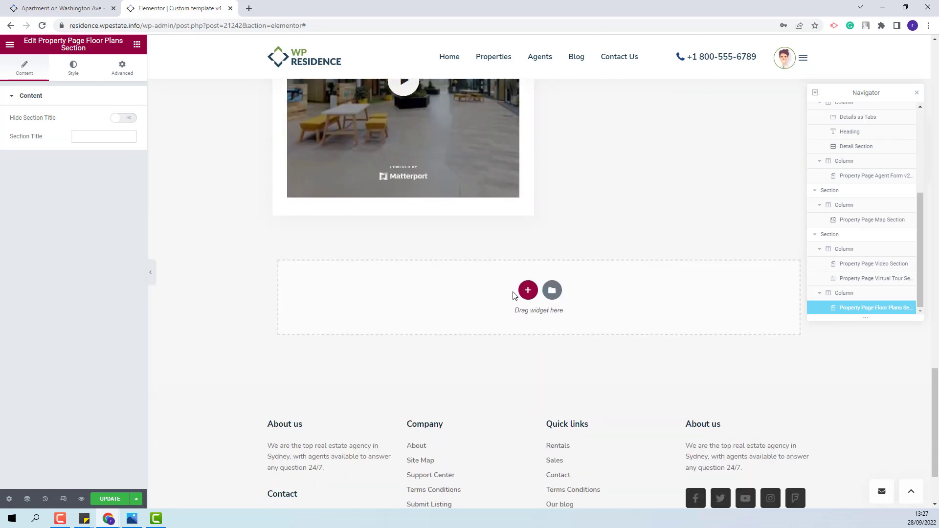
{"action": "left_click", "coordinate": [137, 45]}
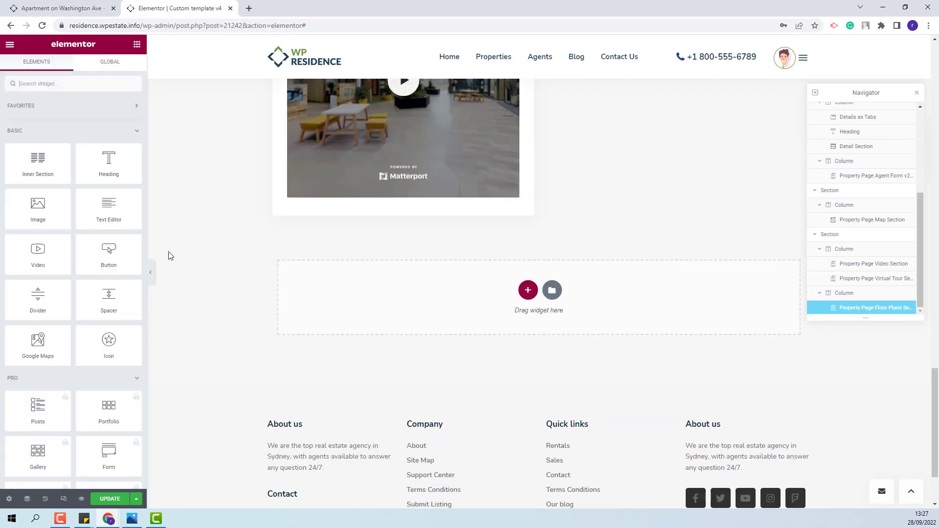
{"action": "type", "text": "review"}
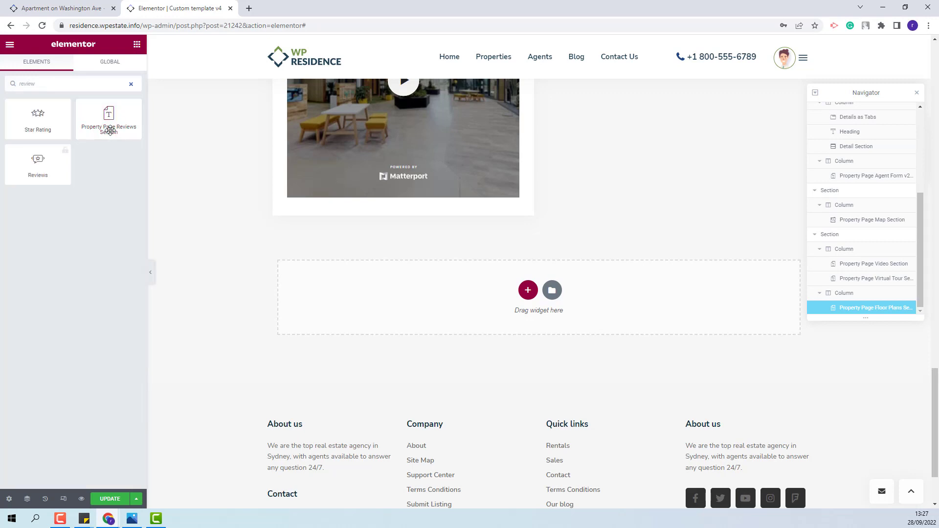
{"action": "left_click_drag", "start_coordinate": [109, 114], "coordinate": [538, 299]}
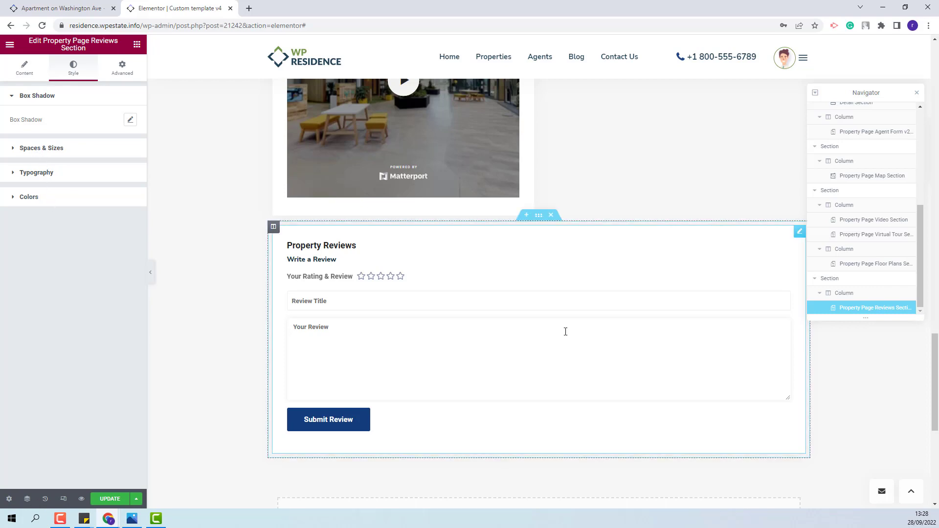
{"action": "scroll", "coordinate": [566, 331], "scroll_direction": "down", "scroll_amount": 2}
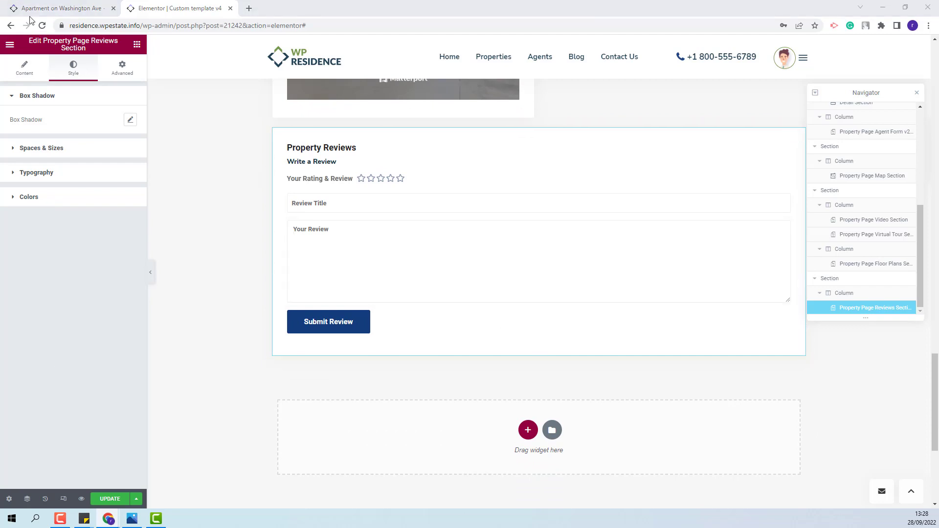
{"action": "left_click", "coordinate": [139, 47]}
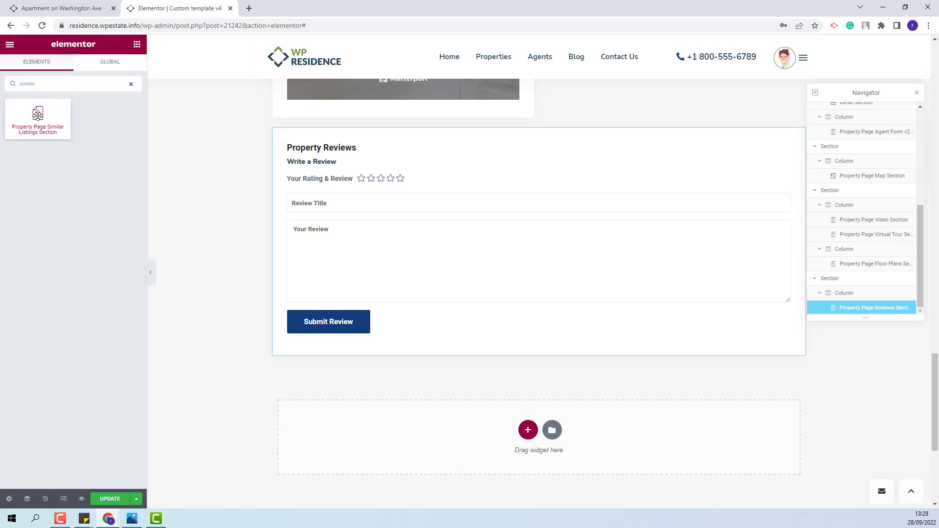
Add the Property Page Similar Listings Section showing 3 items, 3 per row.
{"action": "left_click", "coordinate": [39, 117]}
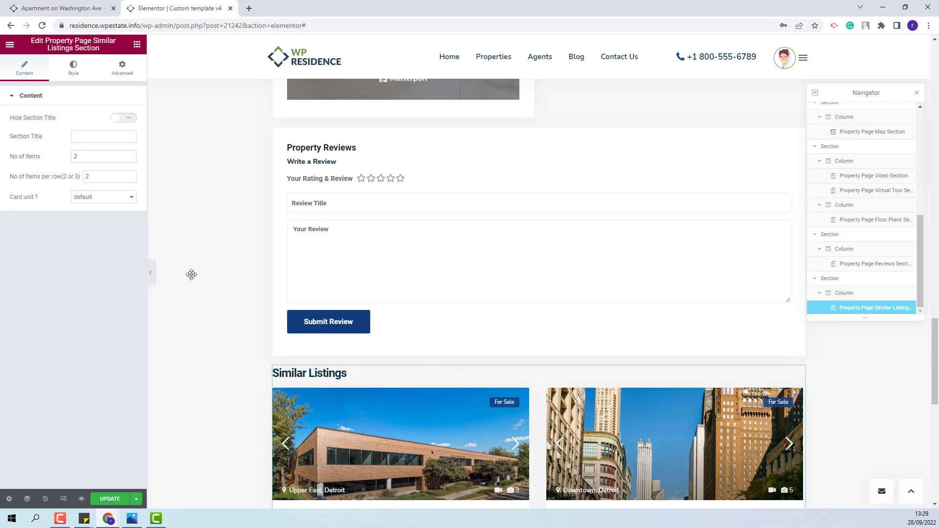
{"action": "scroll", "coordinate": [191, 274], "scroll_direction": "down", "scroll_amount": 3}
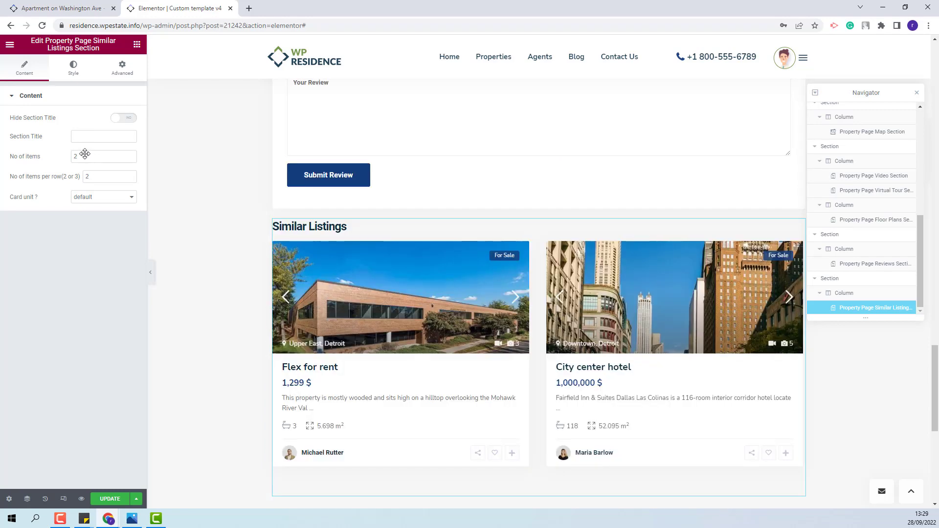
{"action": "left_click_drag", "start_coordinate": [79, 155], "coordinate": [61, 157]}
{"action": "type", "text": "3"}
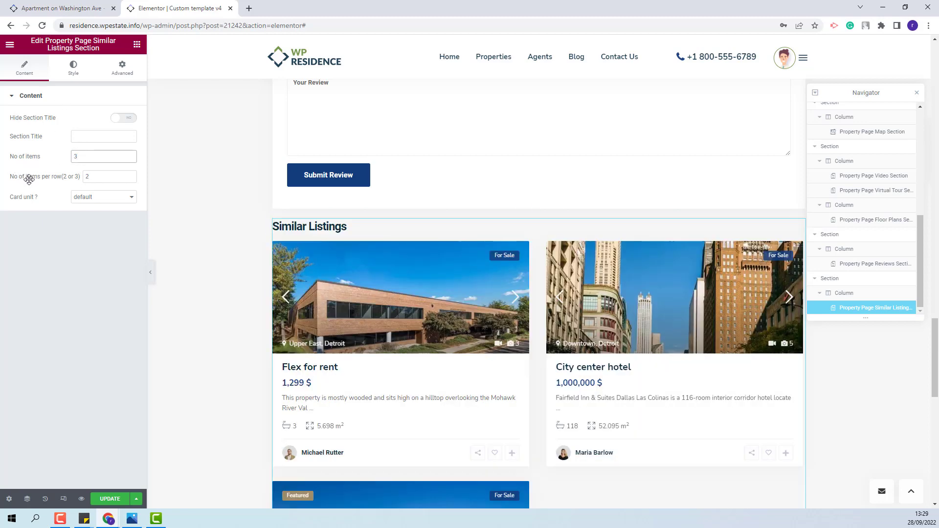
{"action": "left_click", "coordinate": [93, 178]}
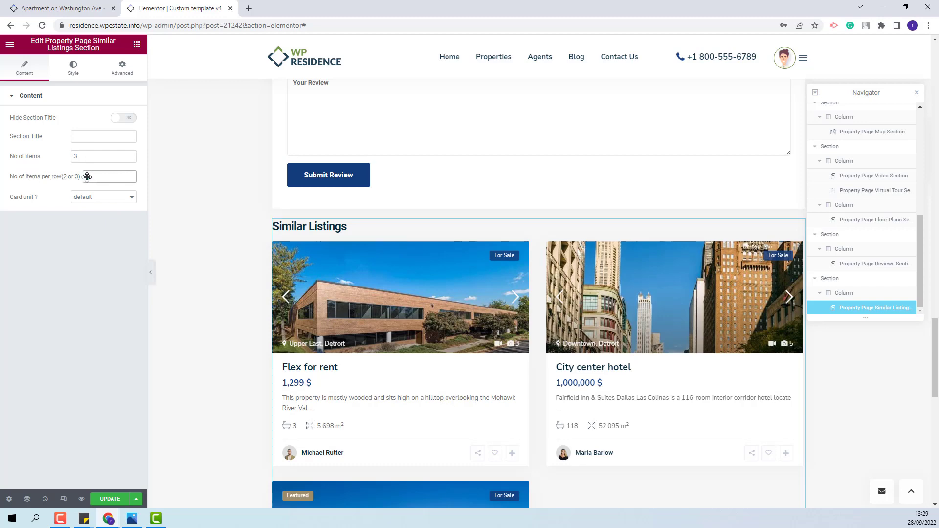
{"action": "type", "text": "3"}
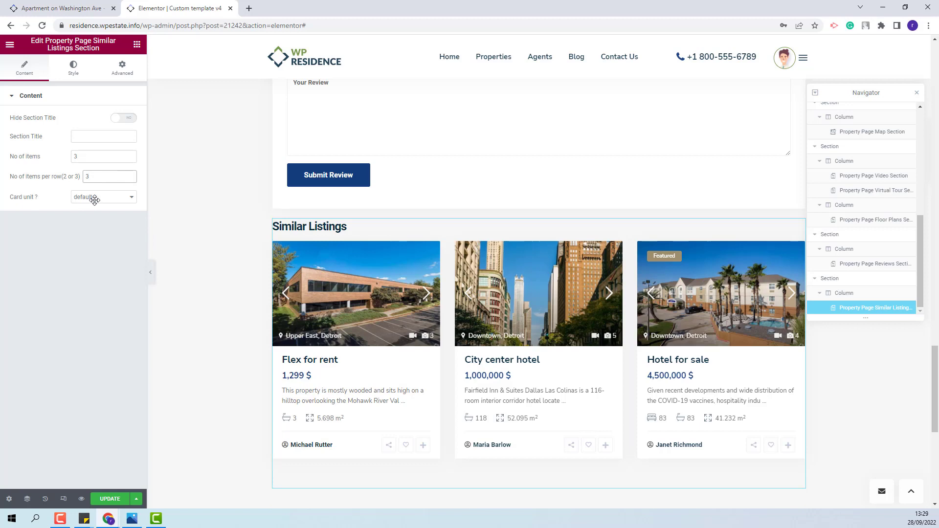
{"action": "left_click", "coordinate": [106, 197]}
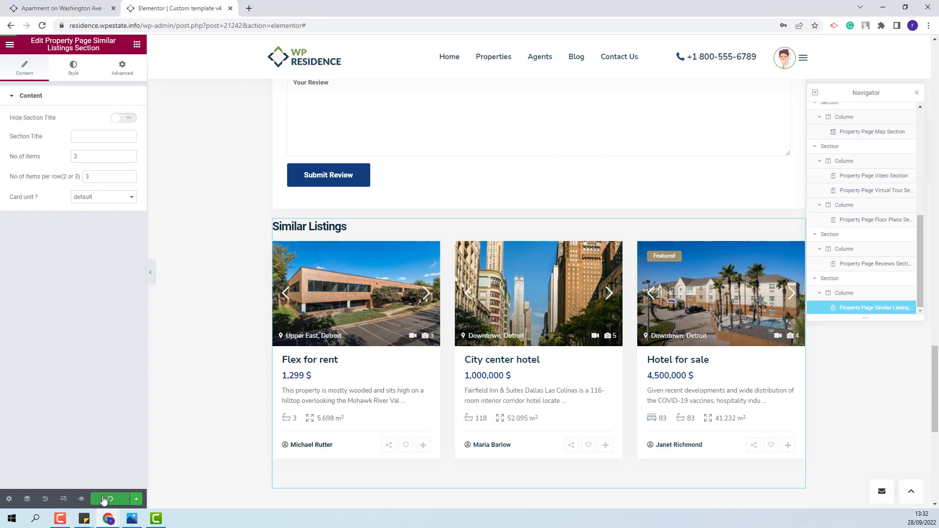
Save the template with UPDATE and switch to the WordPress Dashboard.
{"action": "left_click", "coordinate": [103, 499]}
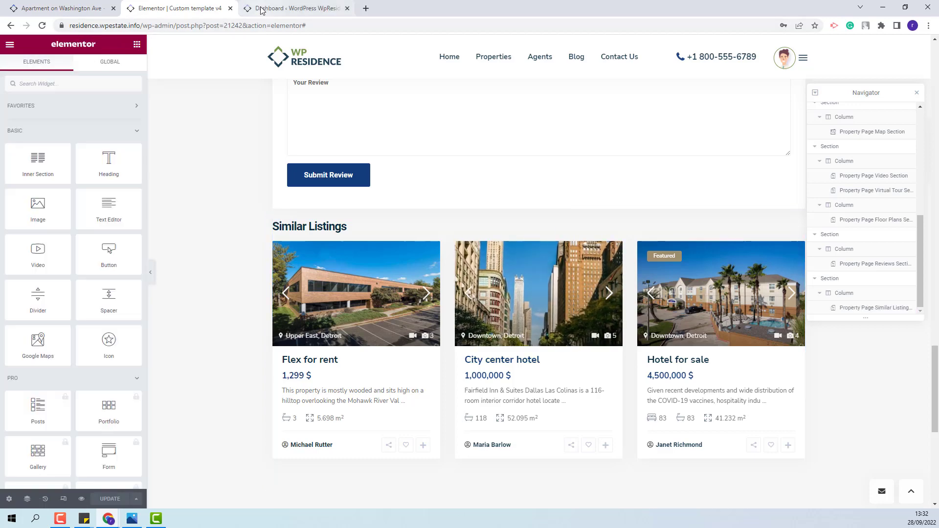
{"action": "left_click", "coordinate": [263, 10]}
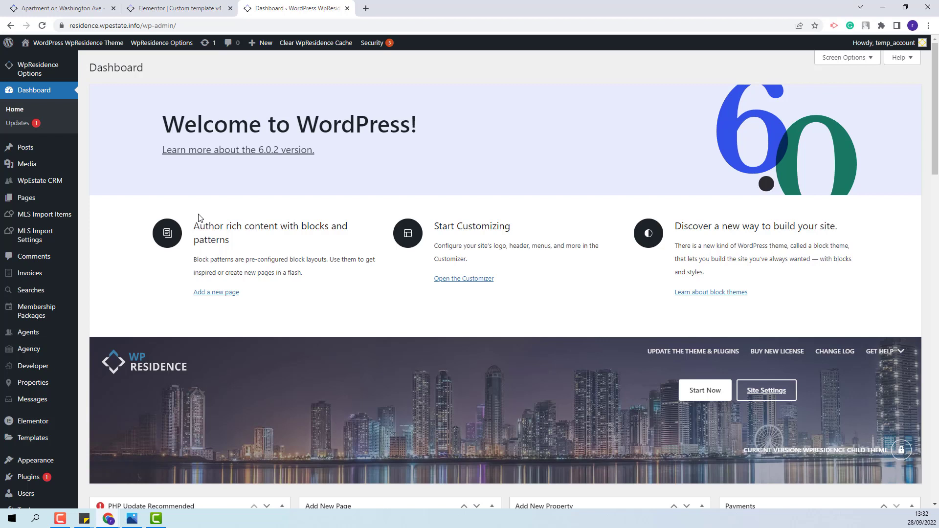
Choose Custom template v4 in WpResidence's Property Page Settings and save the changes.
{"action": "mouse_move", "coordinate": [15, 69]}
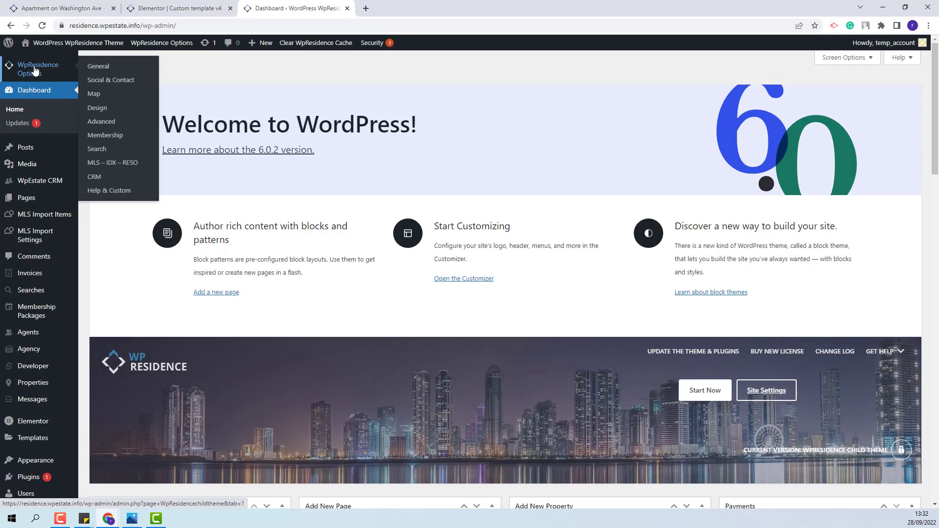
{"action": "left_click", "coordinate": [107, 110]}
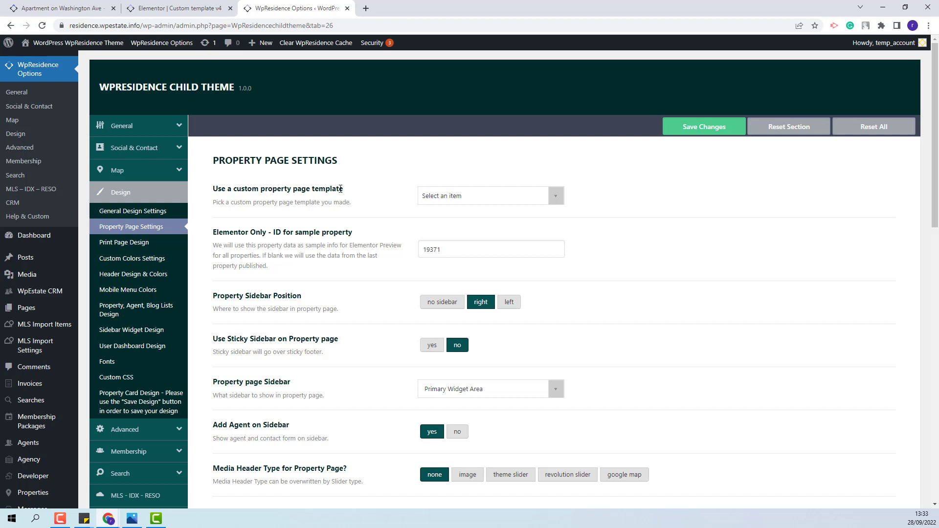
{"action": "left_click", "coordinate": [556, 196]}
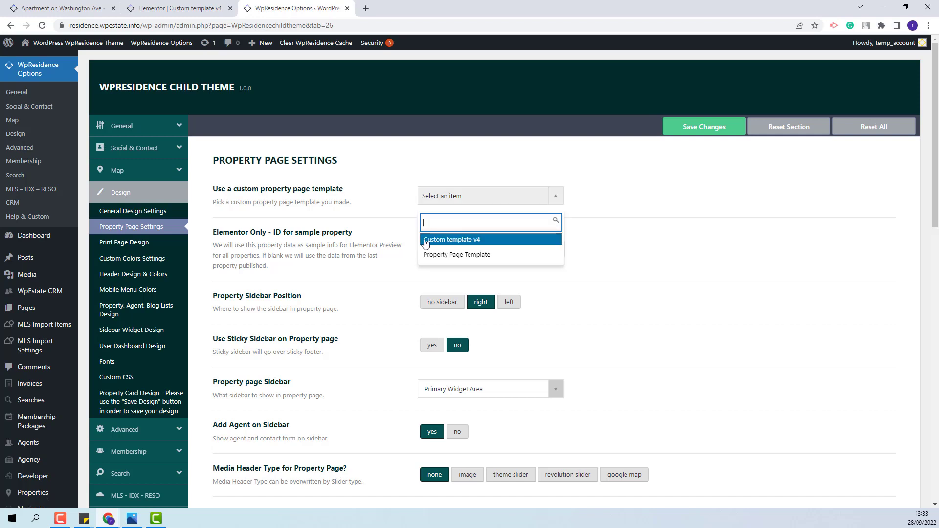
{"action": "left_click", "coordinate": [473, 240]}
{"action": "left_click", "coordinate": [693, 133]}
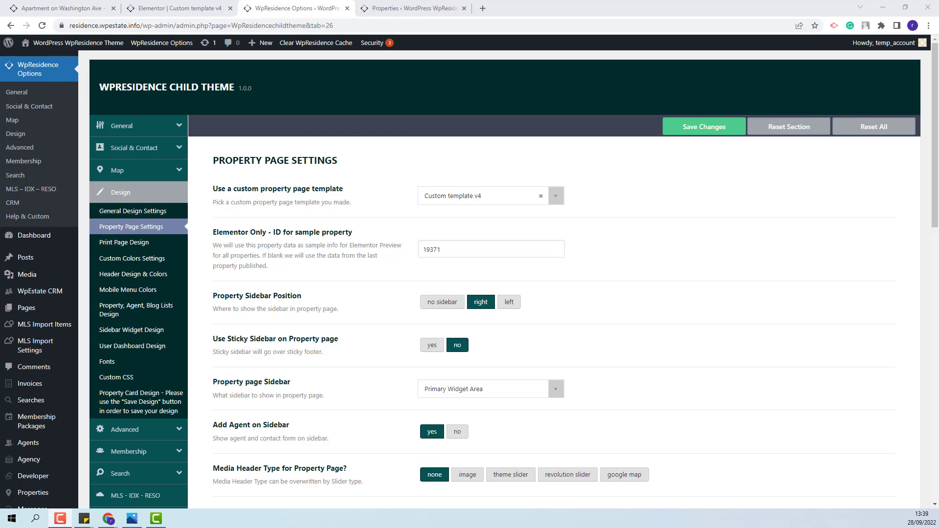
Assign Custom template v4 to the 'Modern hotel for sale' property and update it.
{"action": "left_click", "coordinate": [413, 6]}
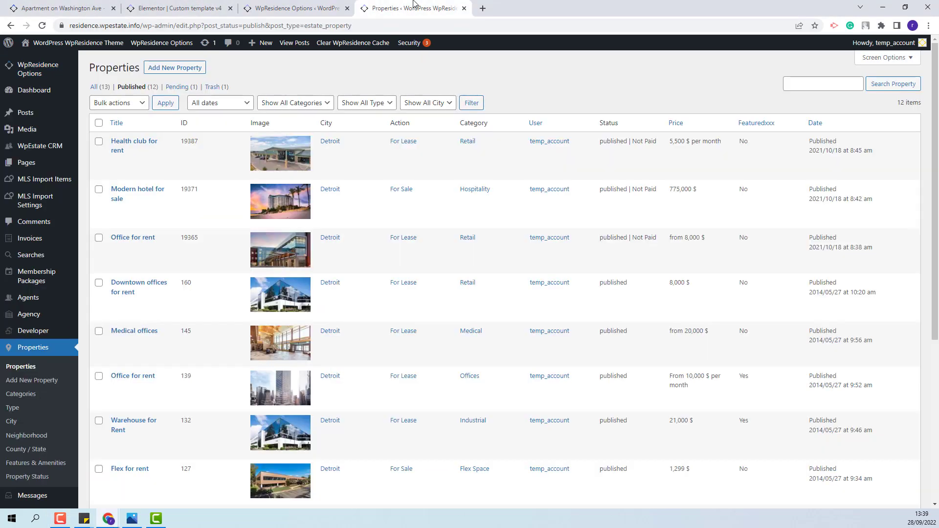
{"action": "mouse_move", "coordinate": [116, 195]}
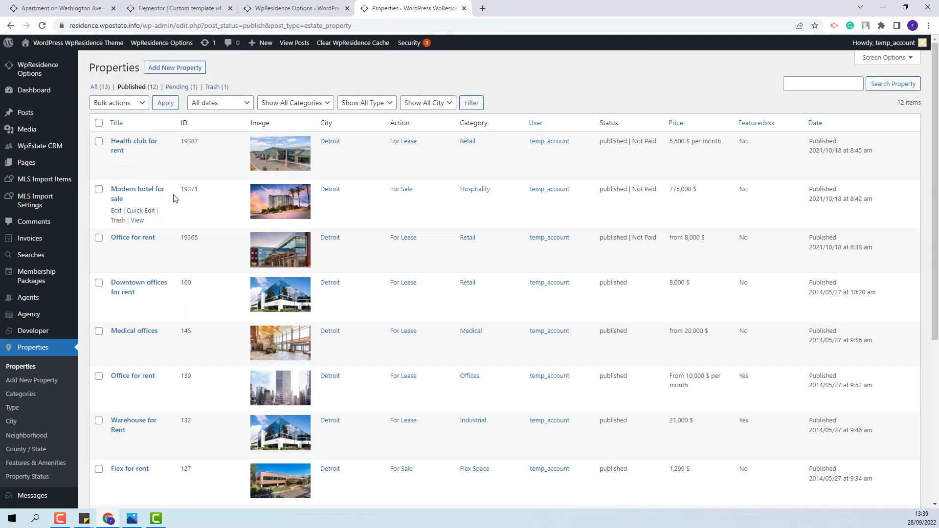
{"action": "left_click", "coordinate": [116, 212]}
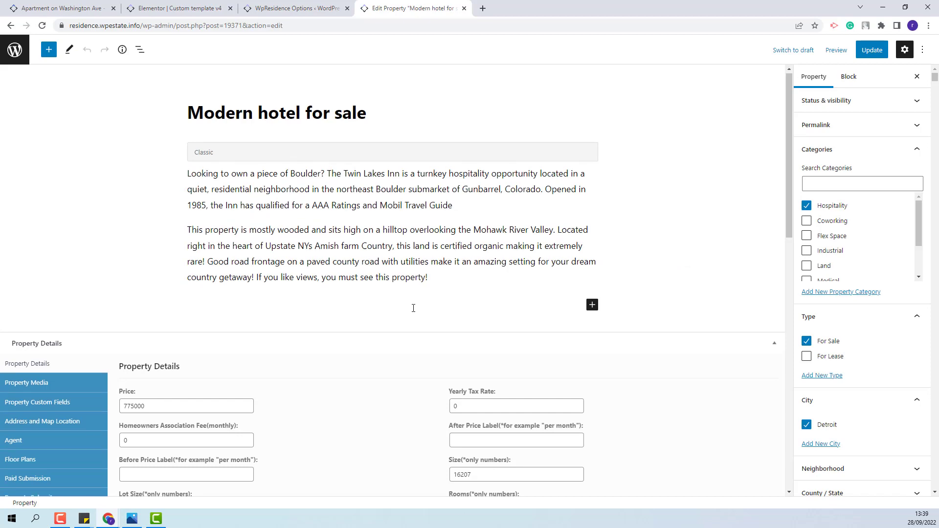
{"action": "scroll", "coordinate": [413, 309], "scroll_direction": "down", "scroll_amount": 10}
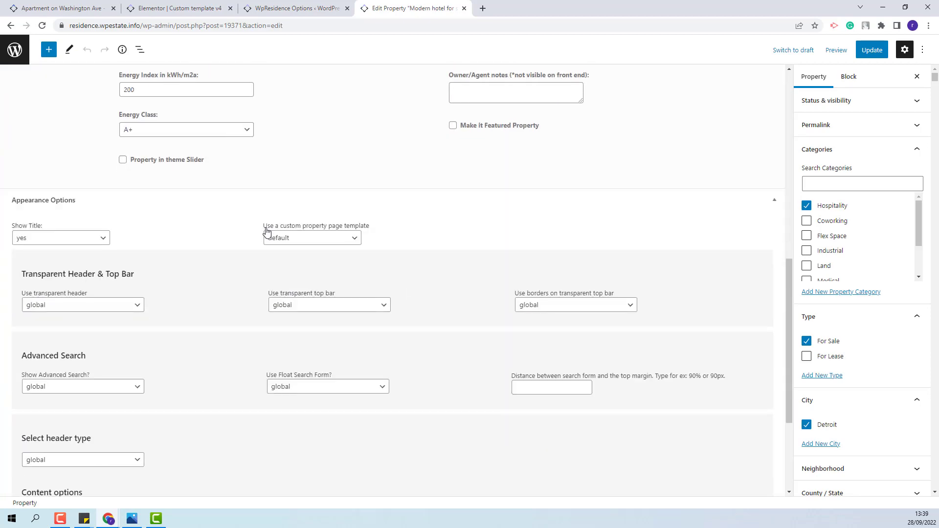
{"action": "left_click", "coordinate": [357, 239]}
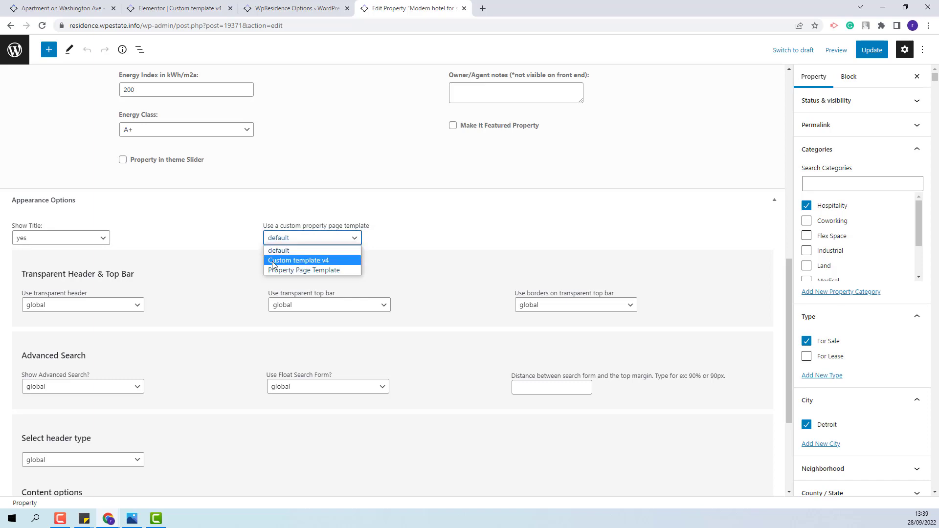
{"action": "left_click", "coordinate": [272, 260]}
{"action": "left_click", "coordinate": [874, 51]}
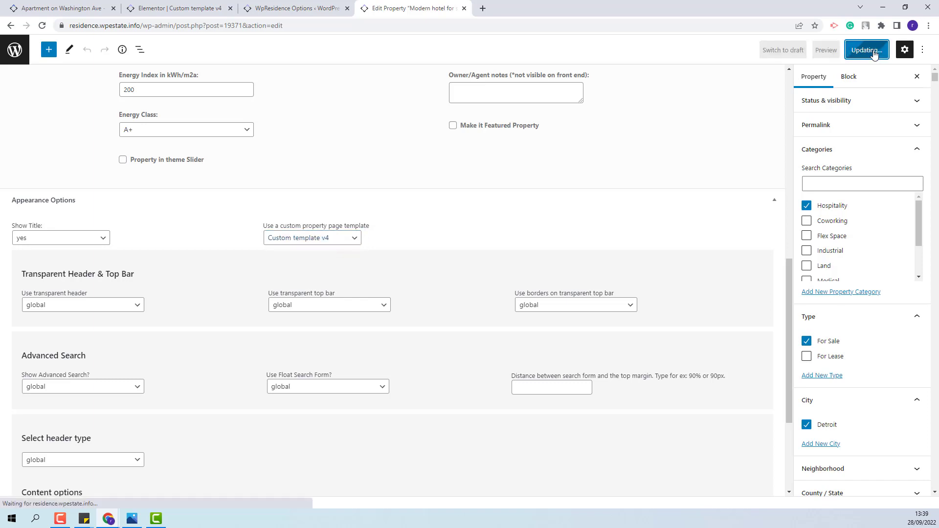